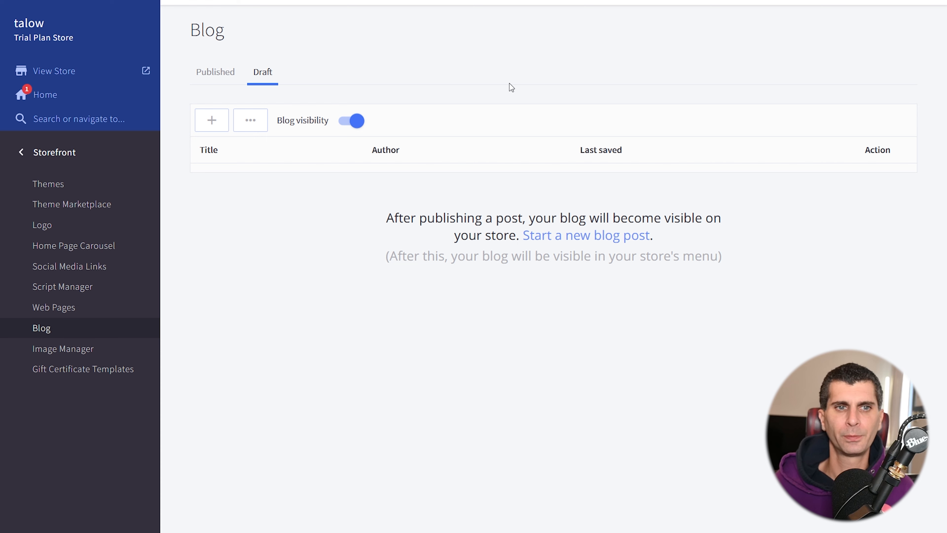
Start a new blog post titled "Upcoming Promotions for the New Year"
click(217, 71)
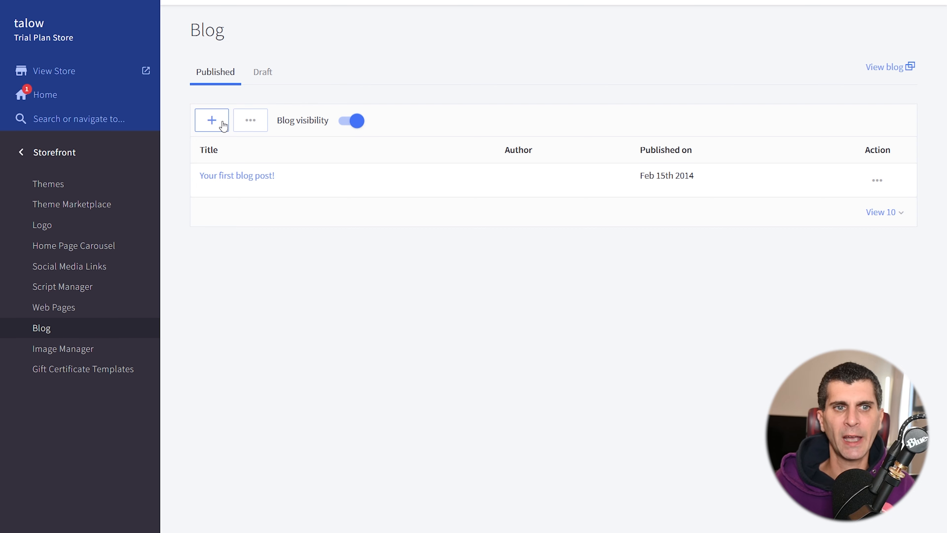
click(212, 120)
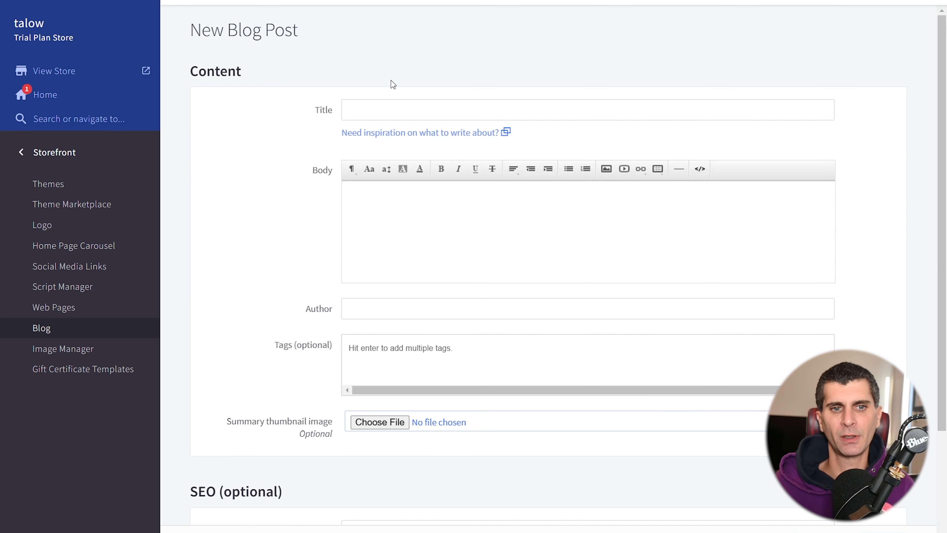
scroll(390, 79, down, 4)
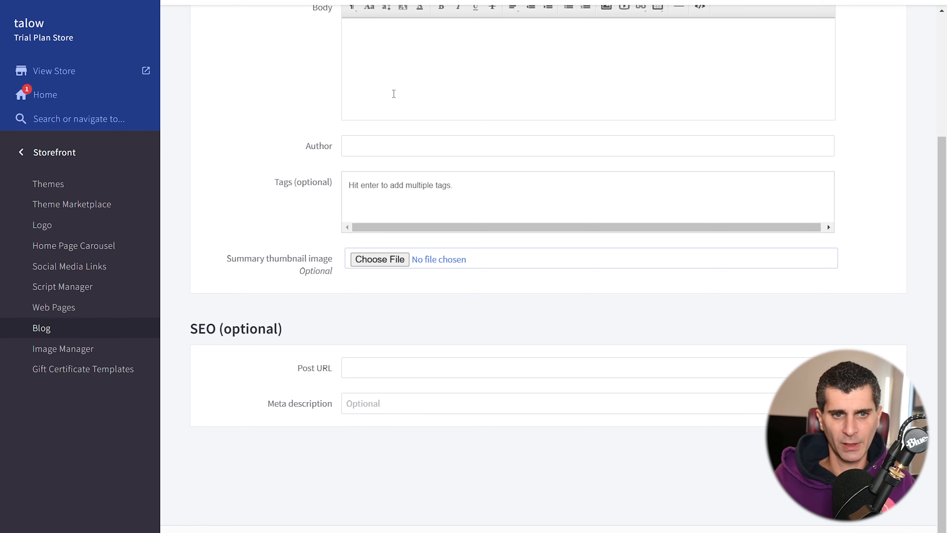
scroll(393, 95, up, 4)
click(398, 110)
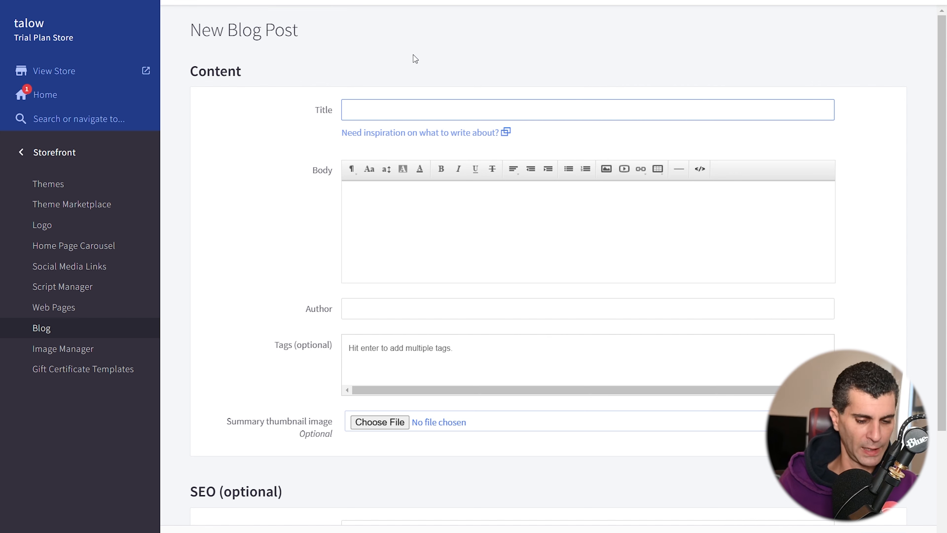
text(Upcoming Promotions for the New Year)
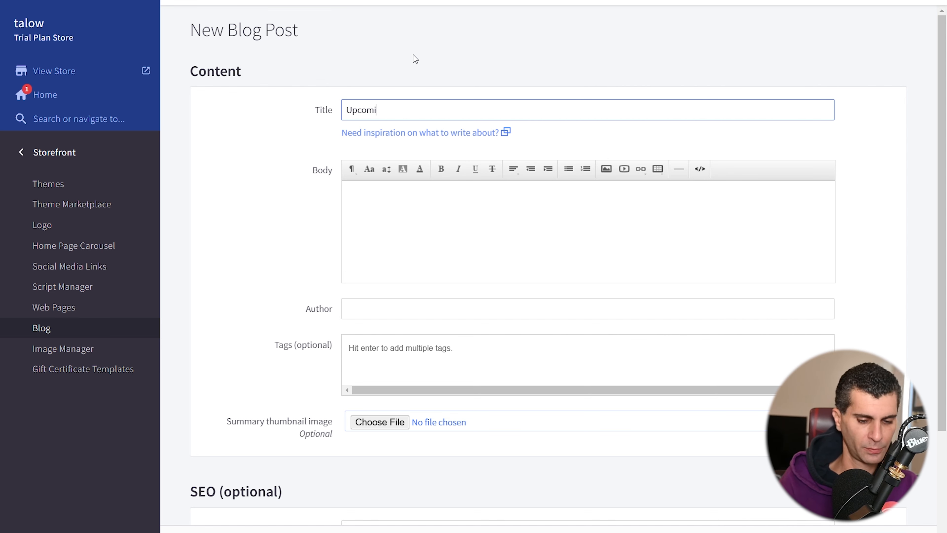
Write the opening body paragraph: "Our upcoming promotions include great deals all year around. Checkout our upcoming events and specials!"
click(477, 238)
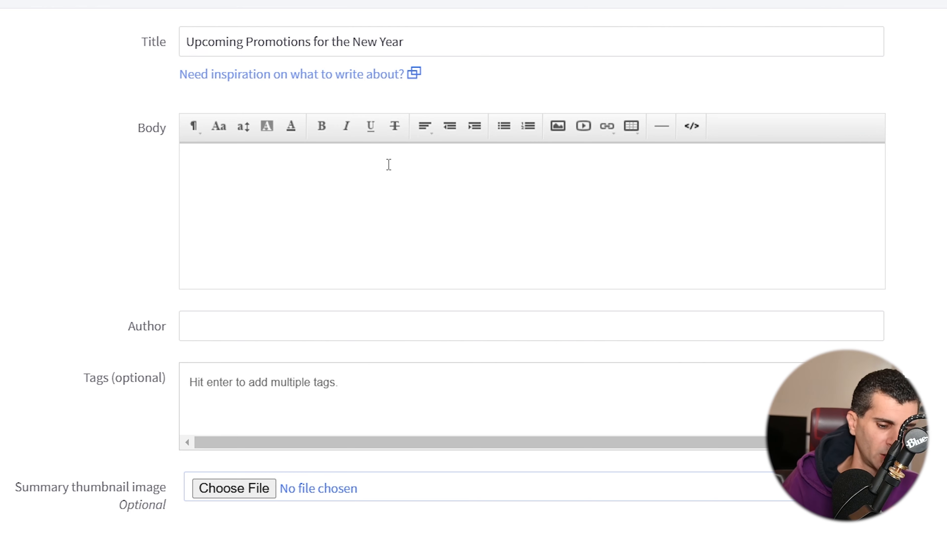
text(Our u)
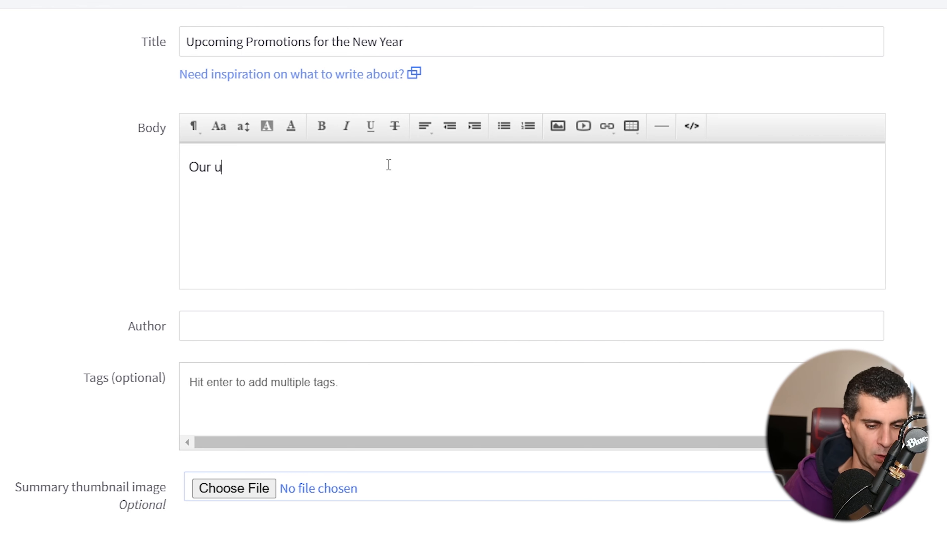
text(pcoming pr)
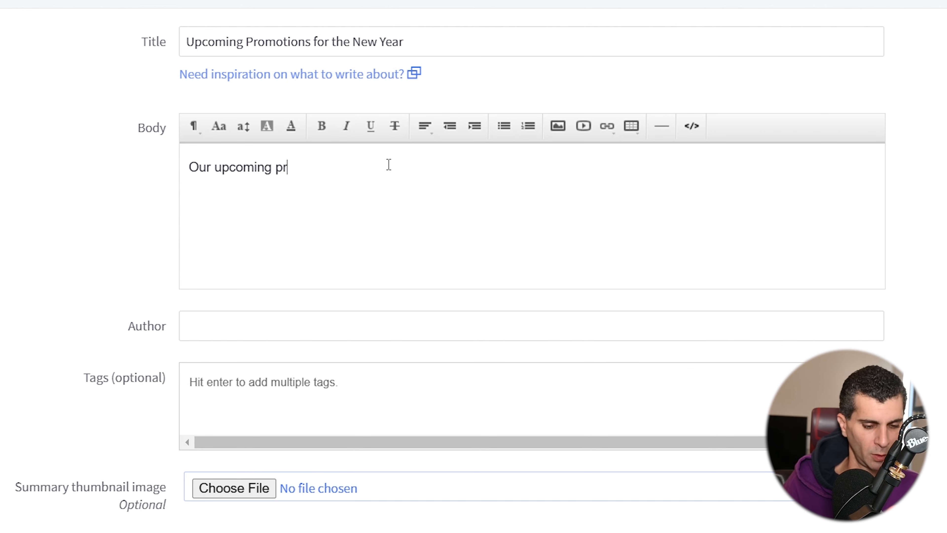
text(omotions inclu)
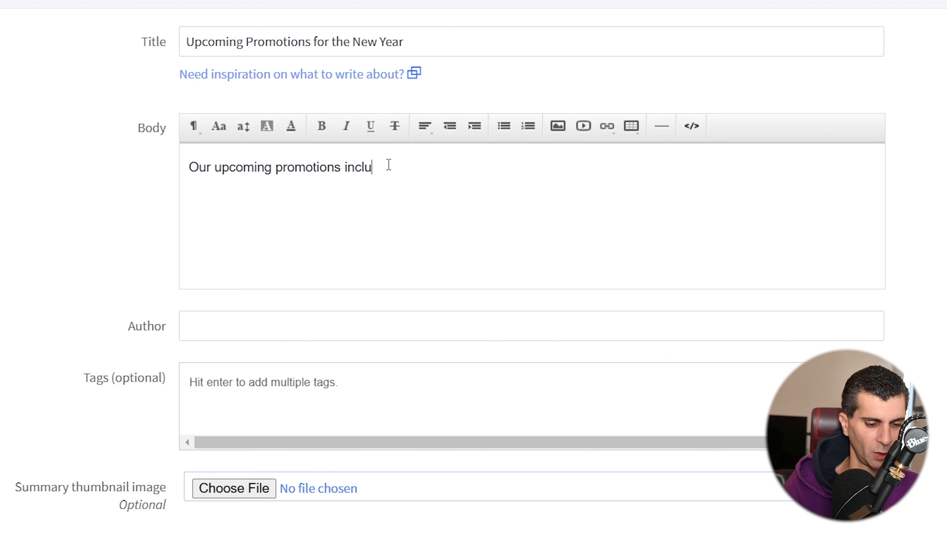
text(de great )
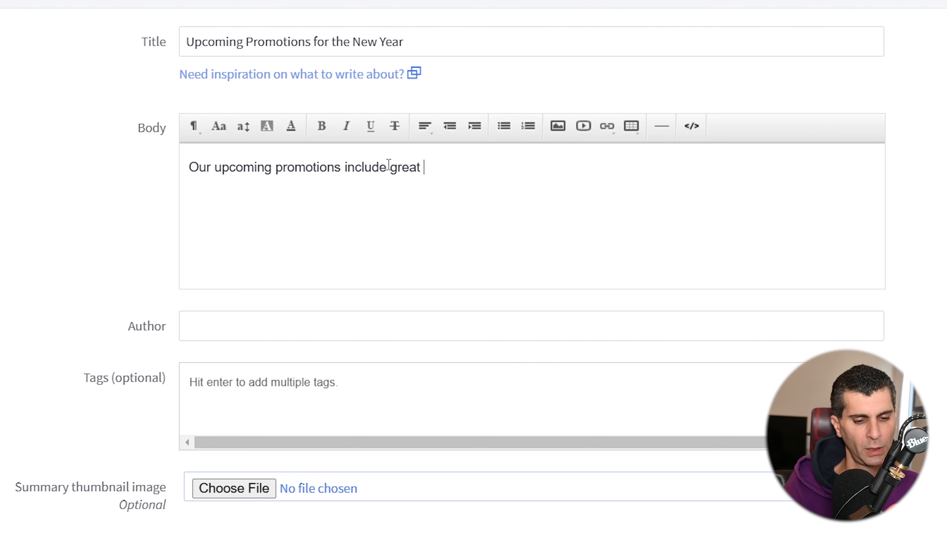
text(deals all year around.)
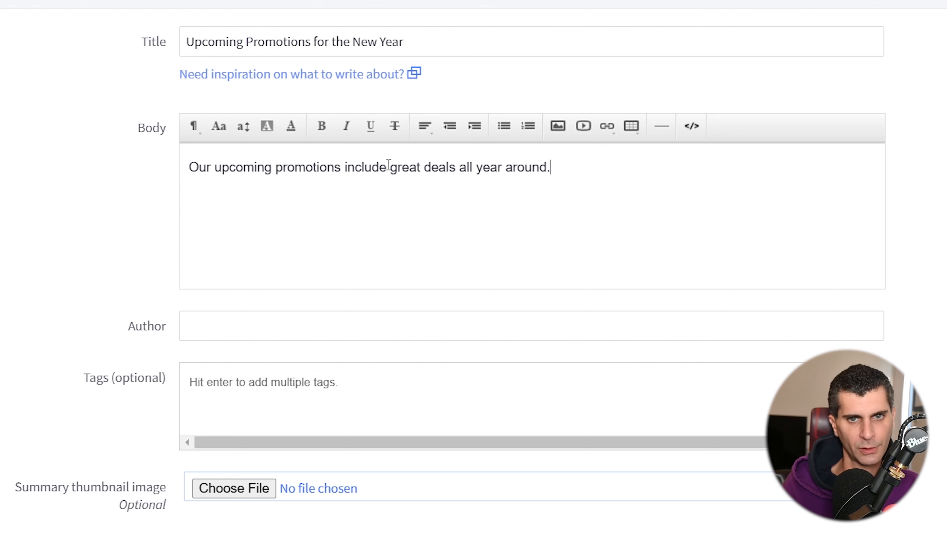
text( Checkout )
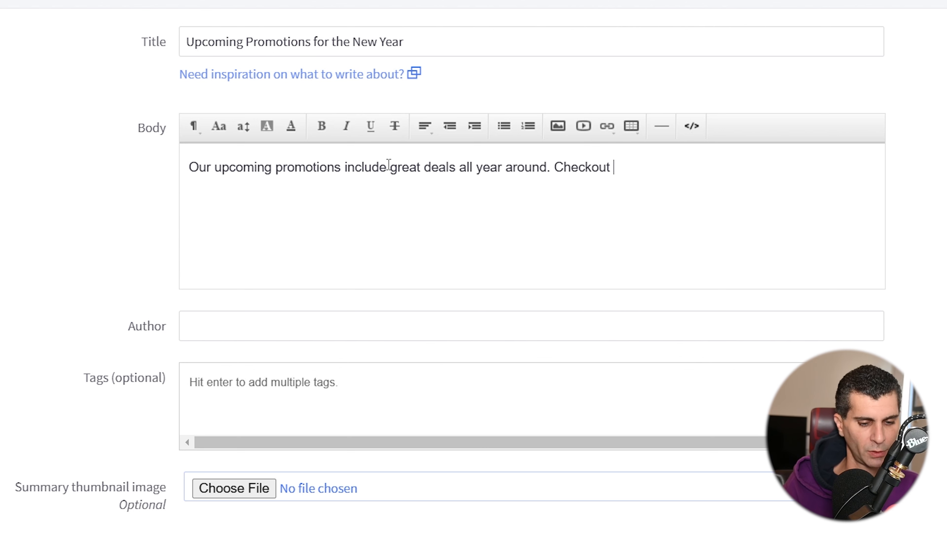
text(our upcomi)
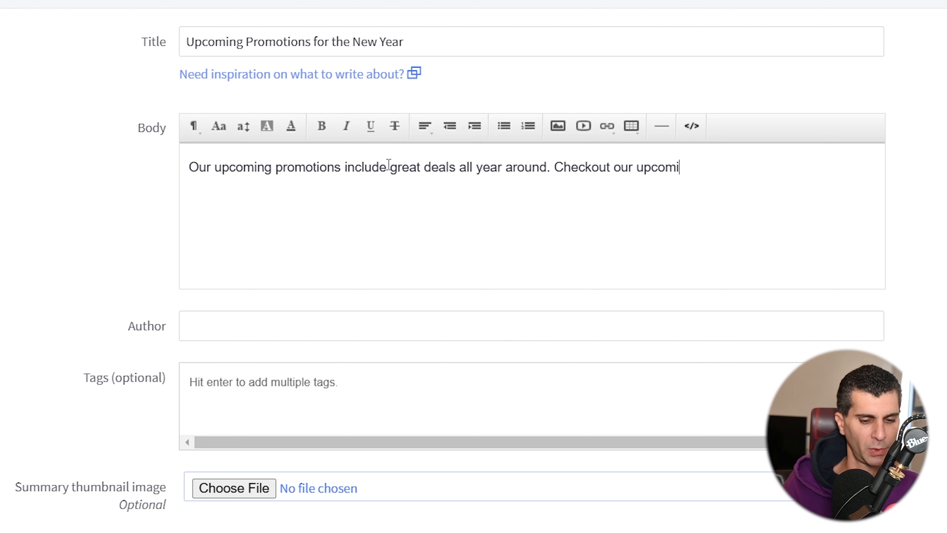
text(ng events and sp)
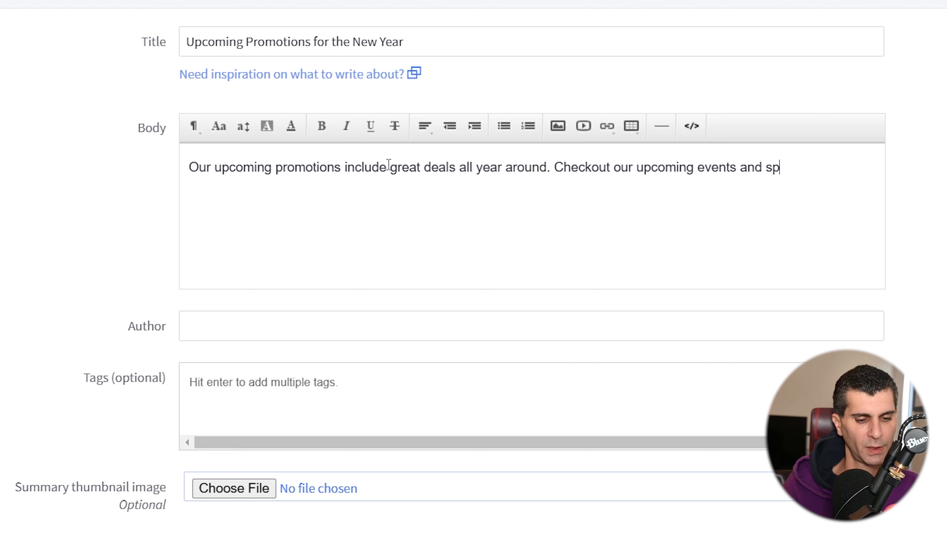
text(ecials!)
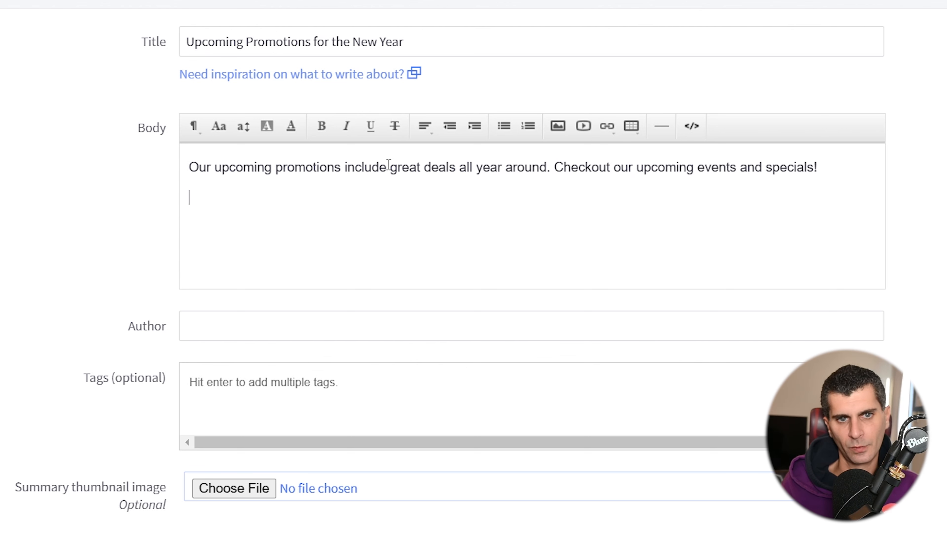
key(Return)
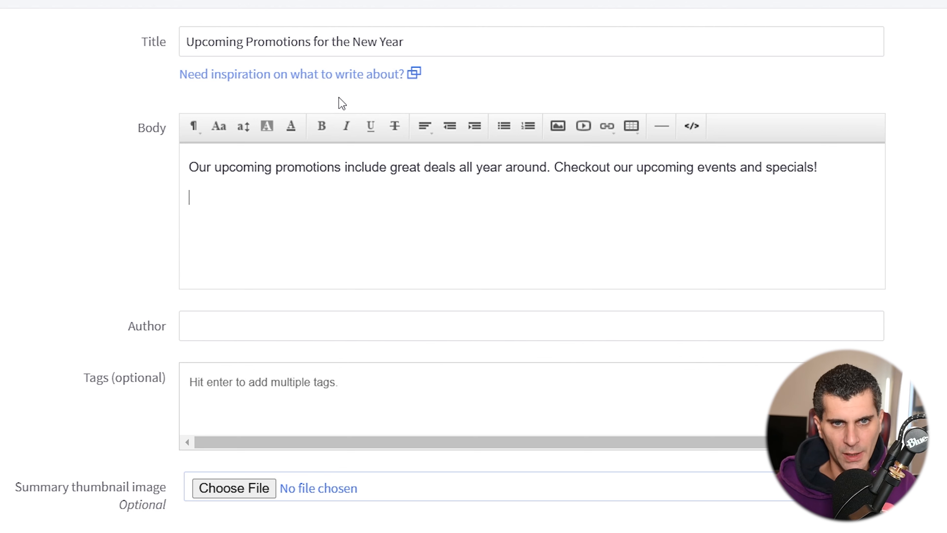
Begin a bulleted list below the paragraph with the item "Jan. - Feb 10% off All gardening equipment"
click(514, 131)
text(Jan)
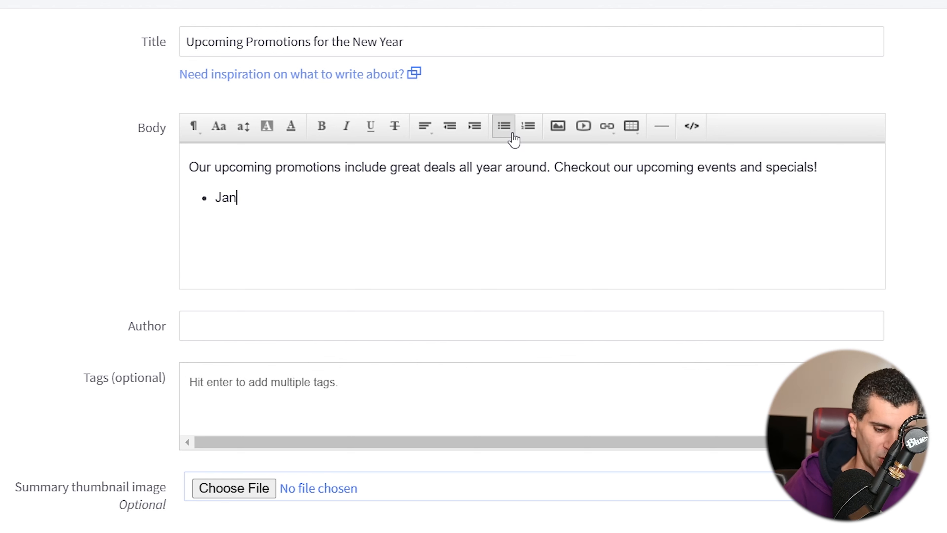
text(. )
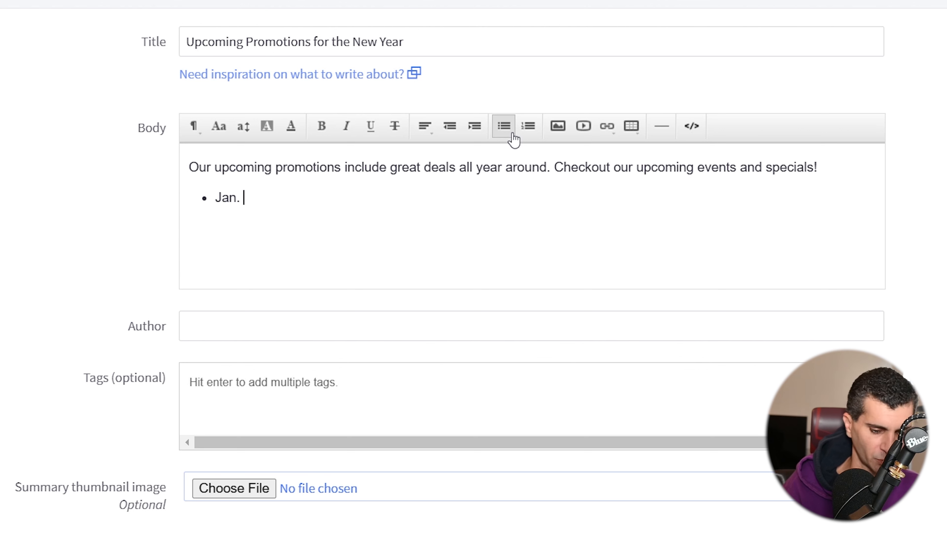
text(- Feb)
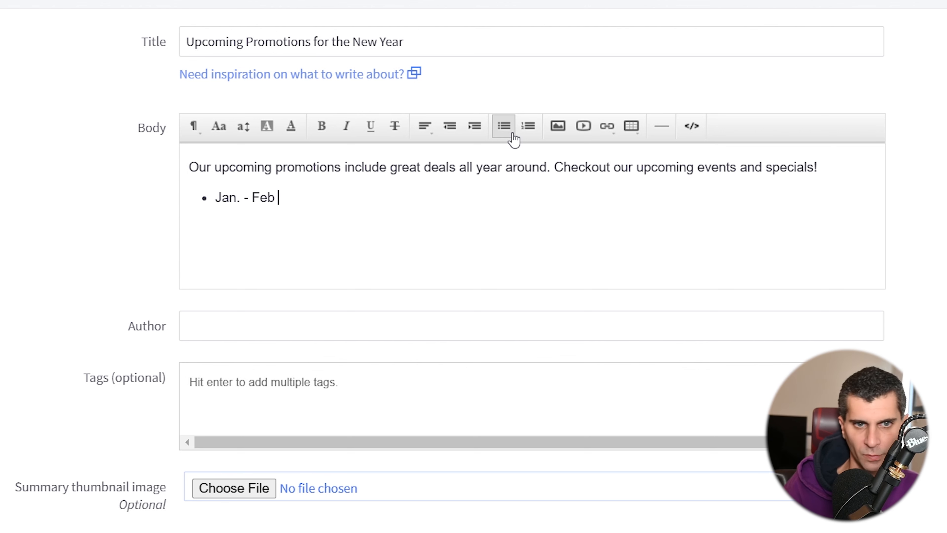
text( 10 )
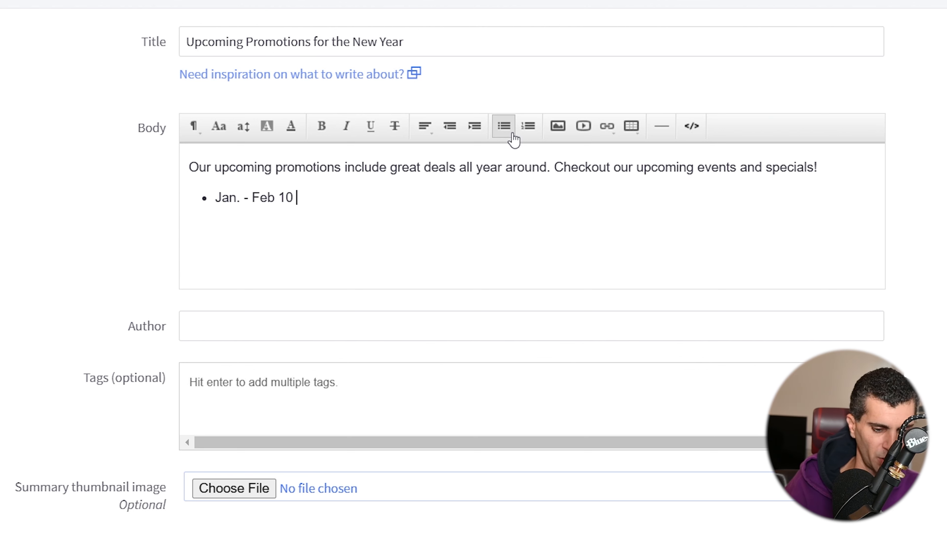
text(% off )
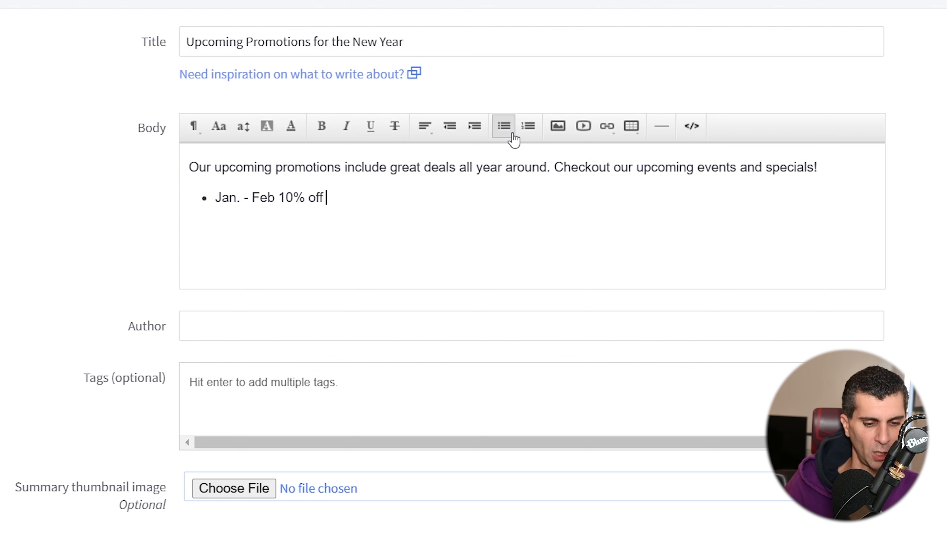
text(All gardening )
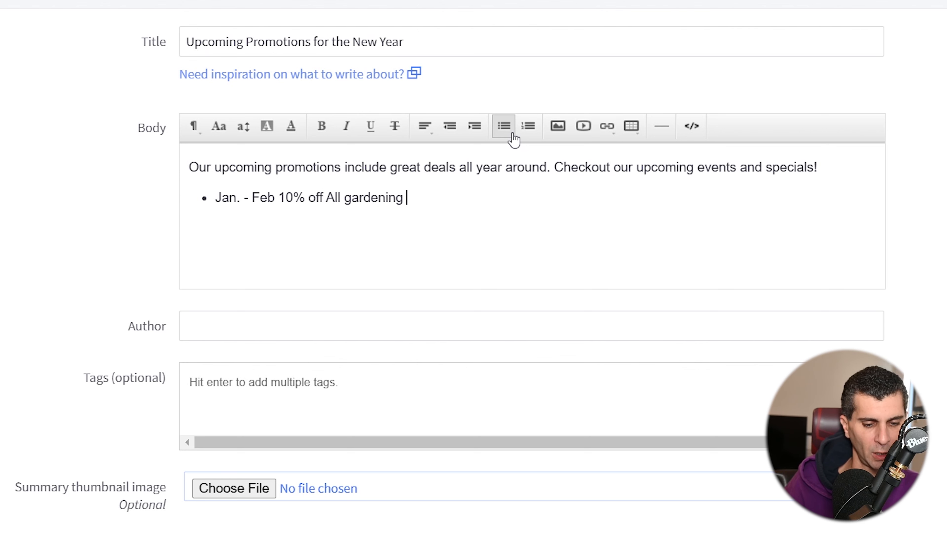
text(equipment)
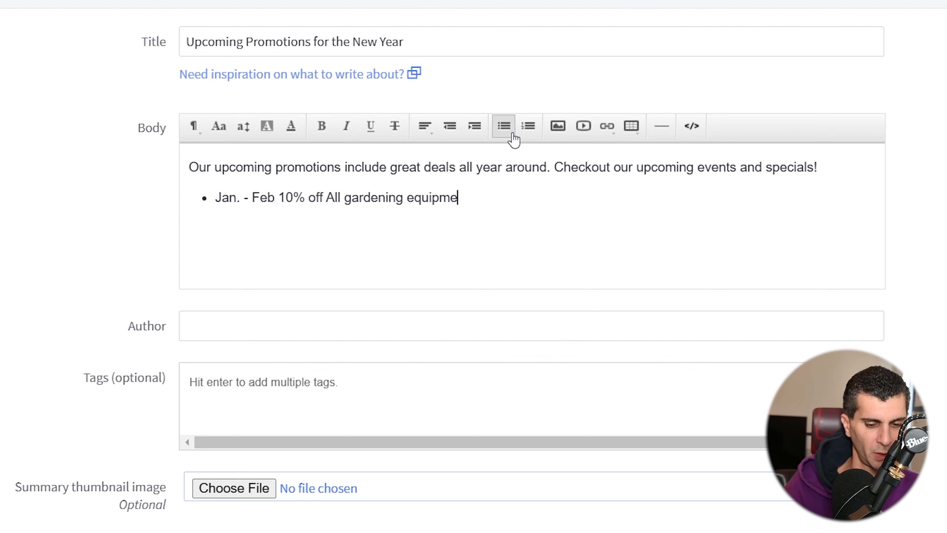
Add a second bullet reading "Mar - Jun 20% off all Tshirts"
key(Return)
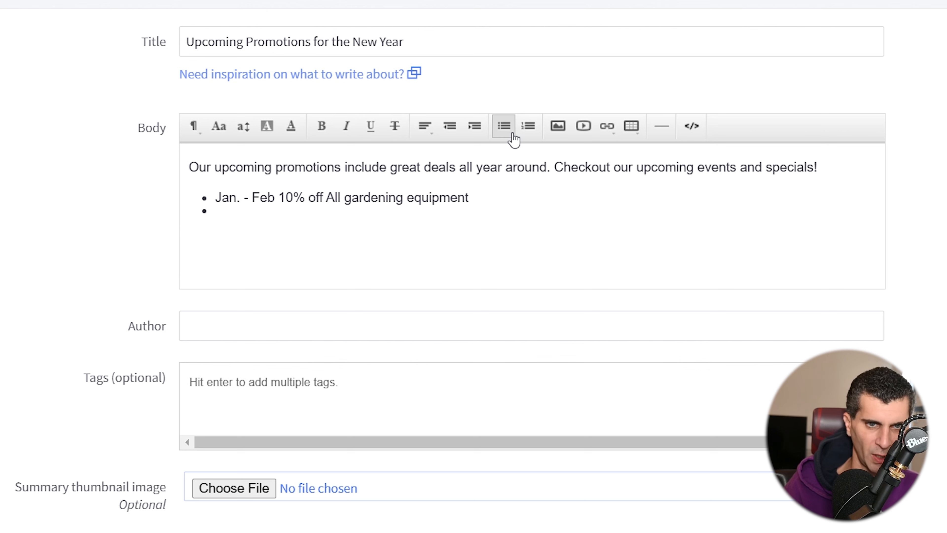
text(Mar-)
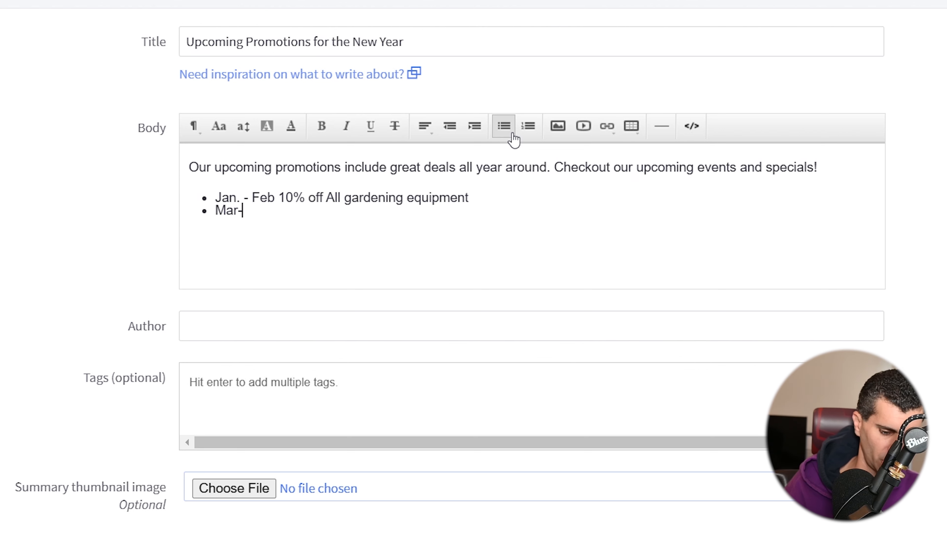
text(Jun )
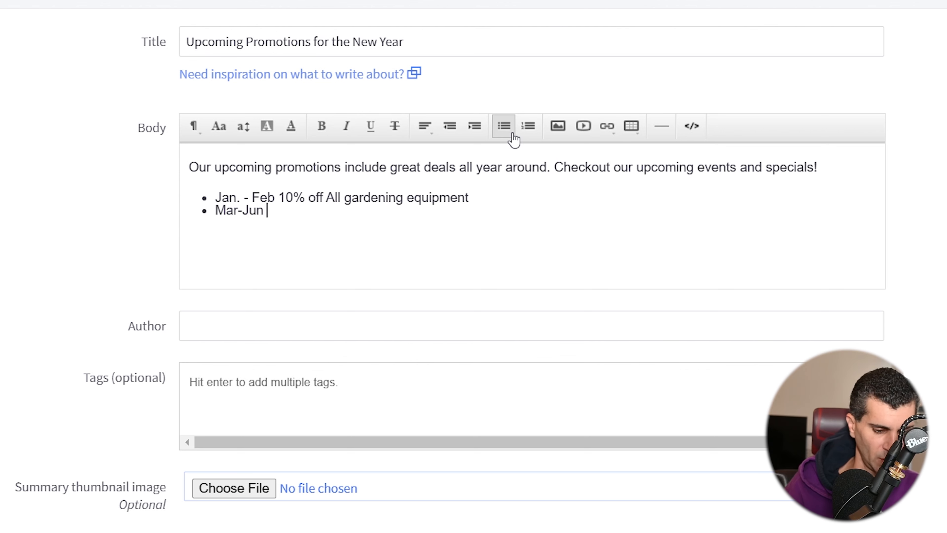
text(20% off )
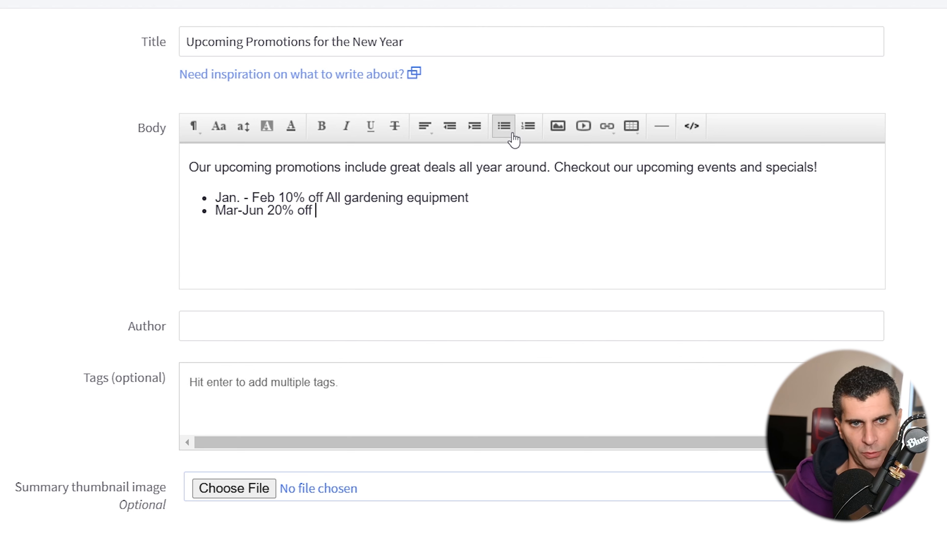
text(all Tshirts)
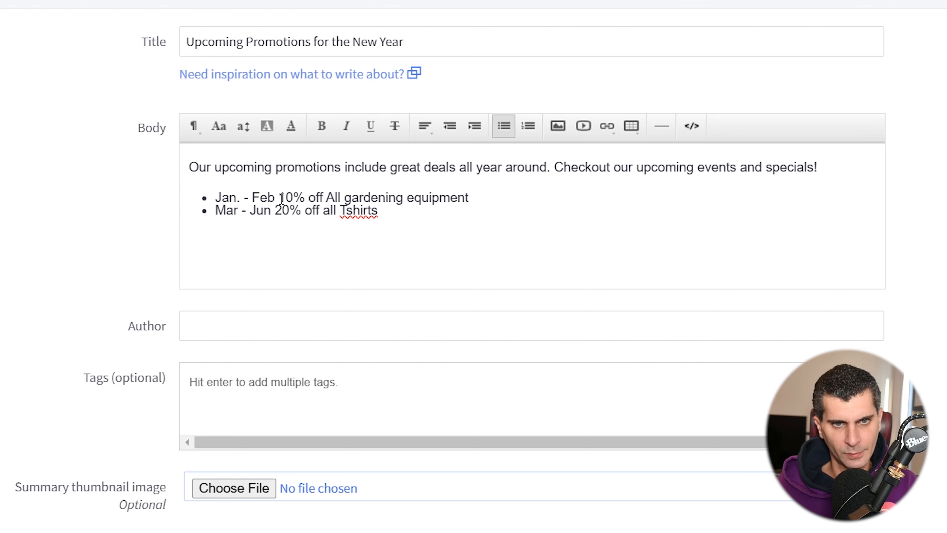
Make the offer text bold in both bullets: "10% off All gardening equipment" and "20% off all Tshirts"
click(281, 199)
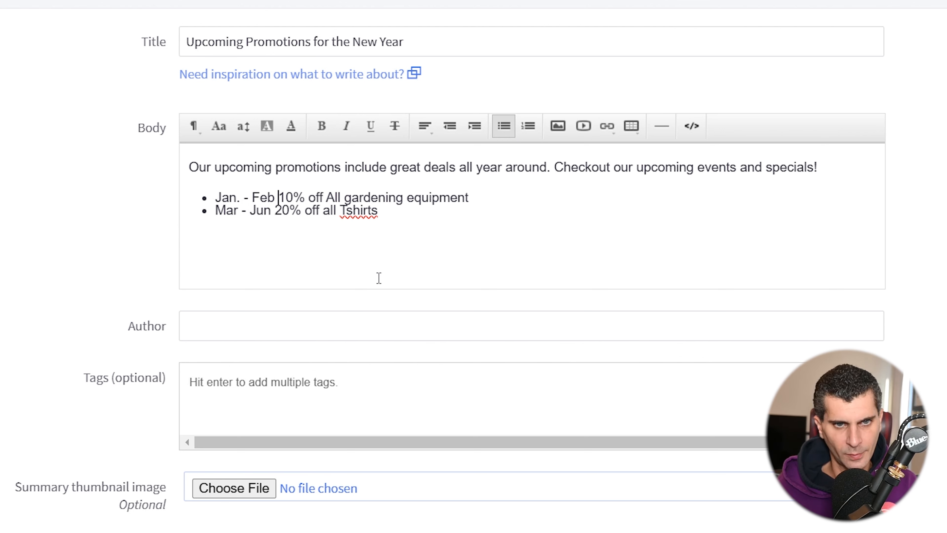
key(shift+End)
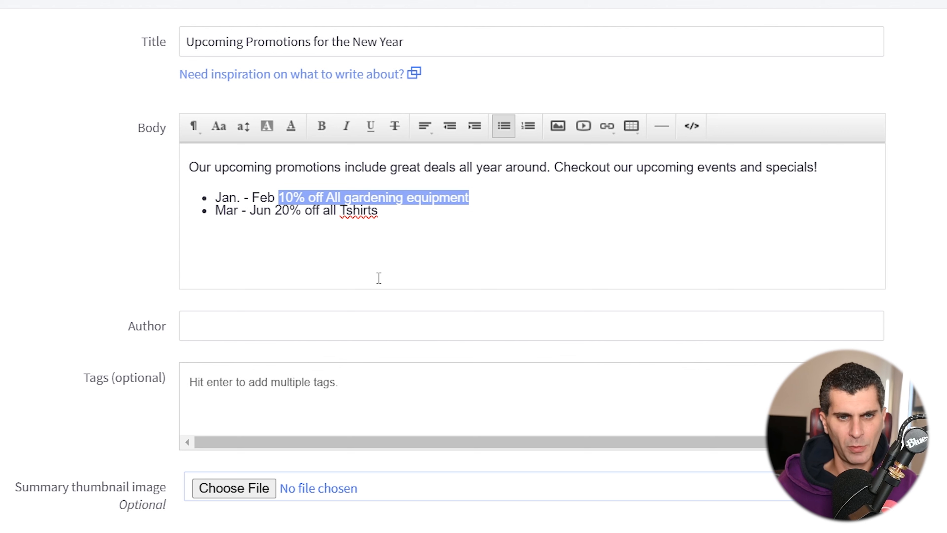
key(ctrl+b)
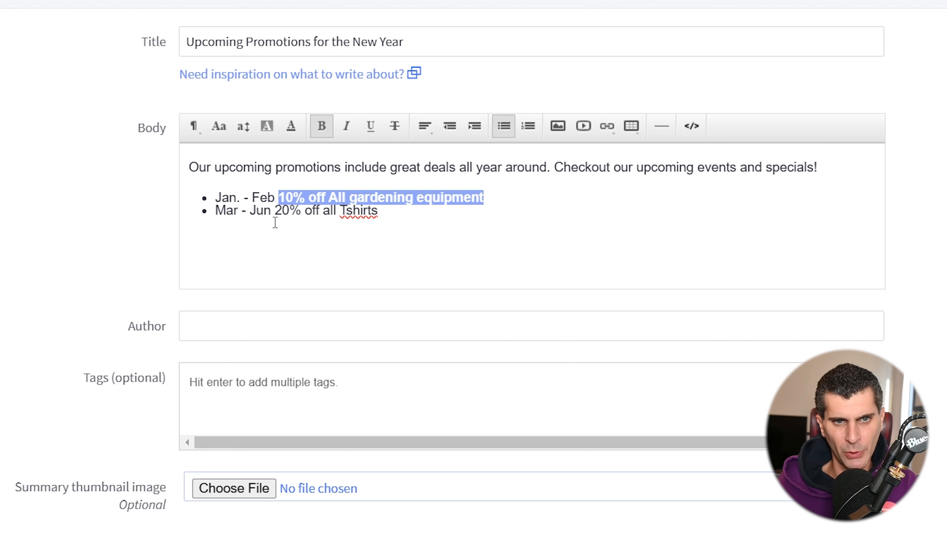
drag(282, 211, 421, 214)
drag(274, 211, 422, 214)
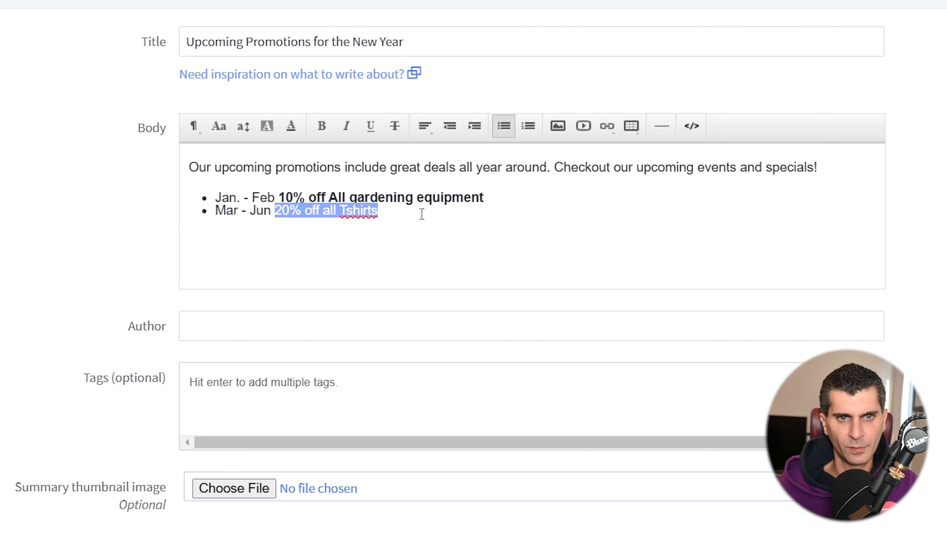
text(Heather mens tee)
key(ctrl+z)
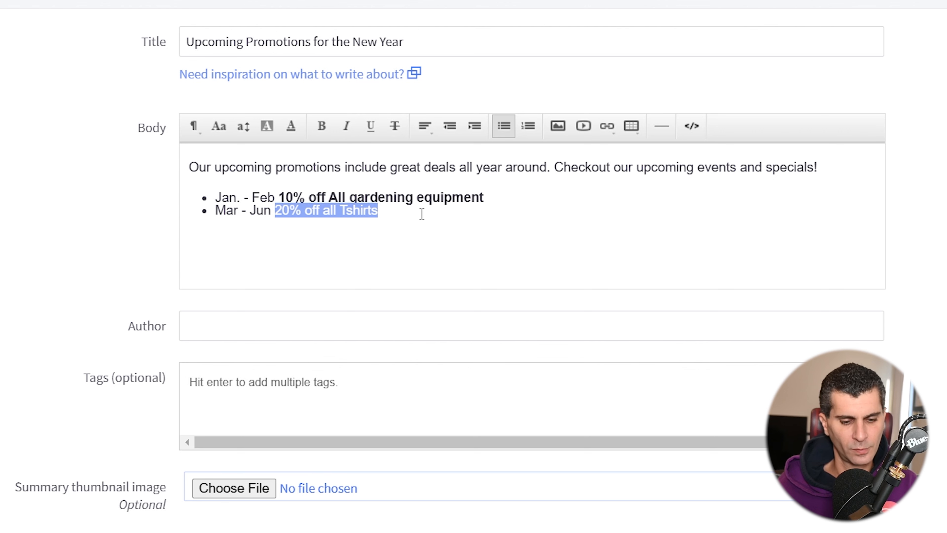
key(ctrl+b)
click(421, 214)
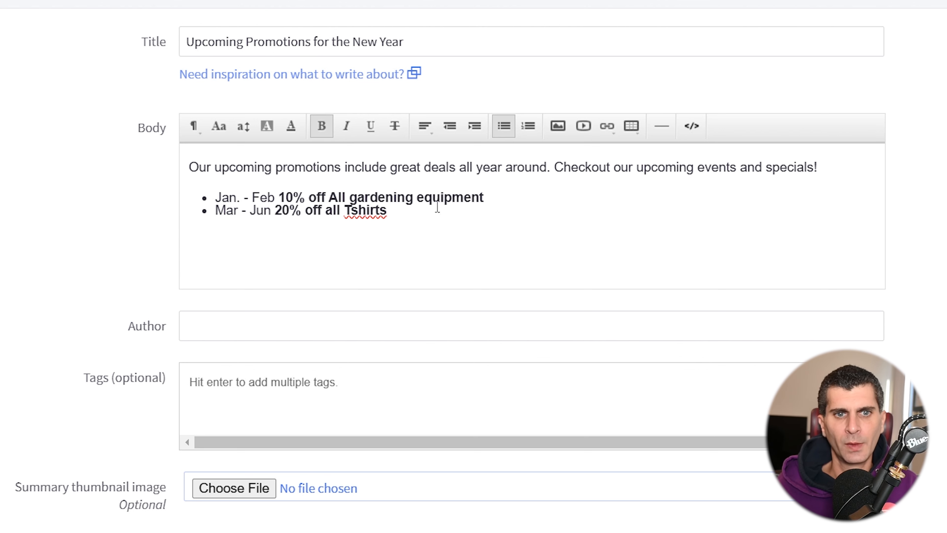
click(500, 195)
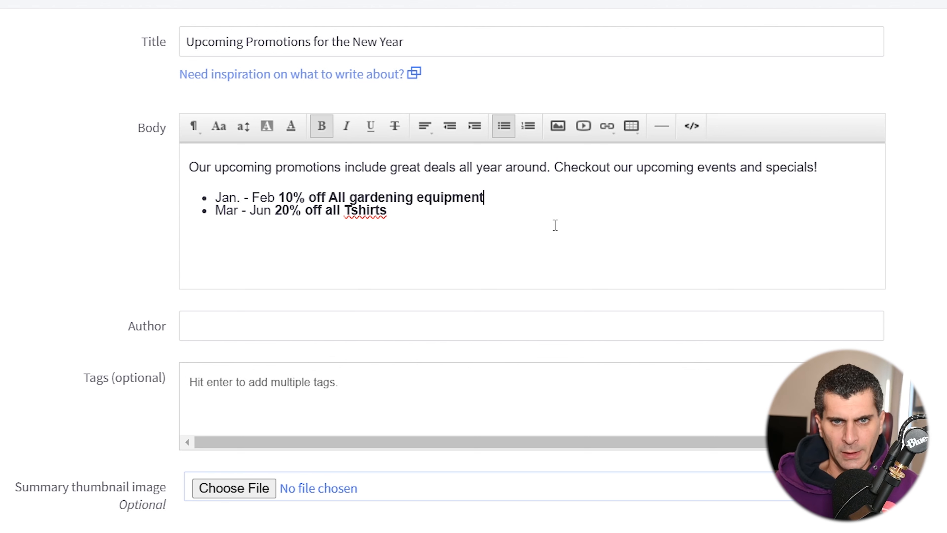
End the bulleted list after the Tshirts offer and insert a horizontal line below it
key(Down)
key(Return)
key(Return)
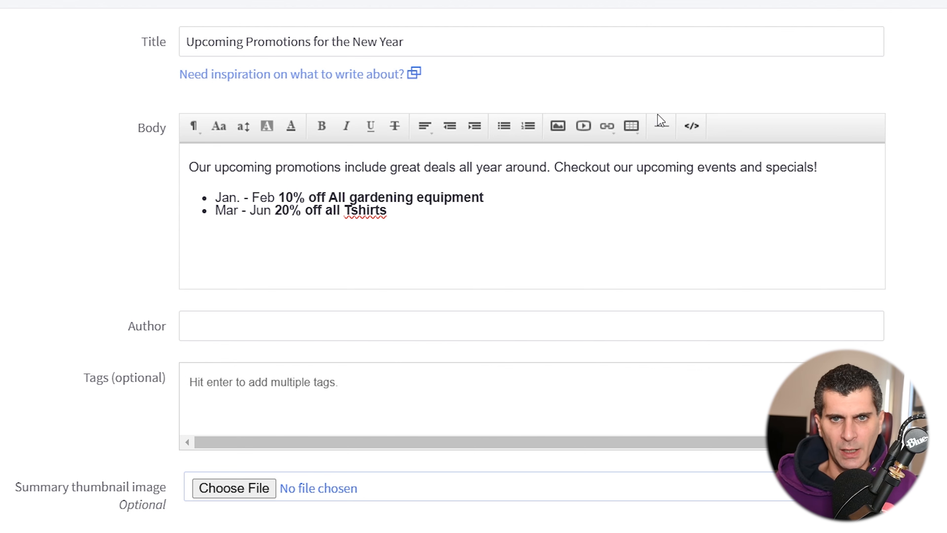
click(661, 121)
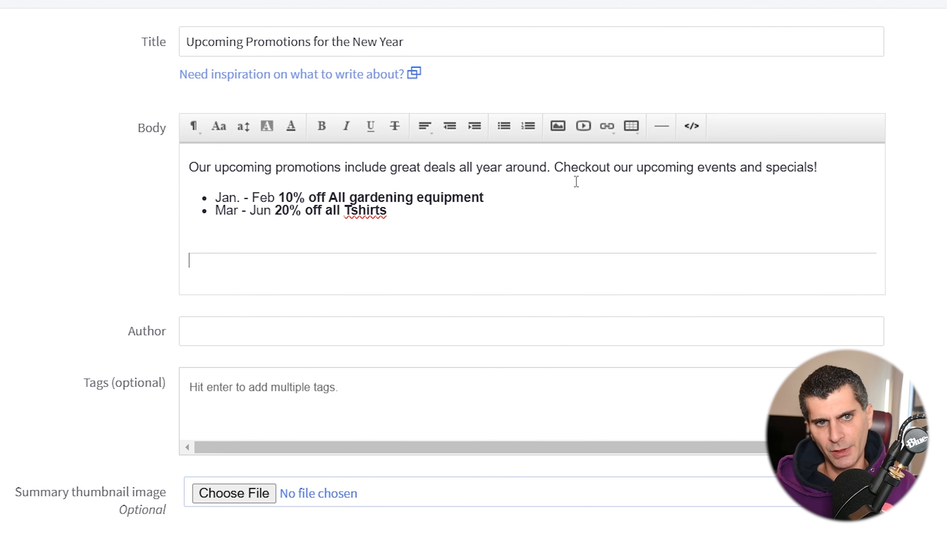
Below the horizontal line, write "We have specials for new and exisiting customers going on now!" and correct the misspelled word to "existing"
key(Return)
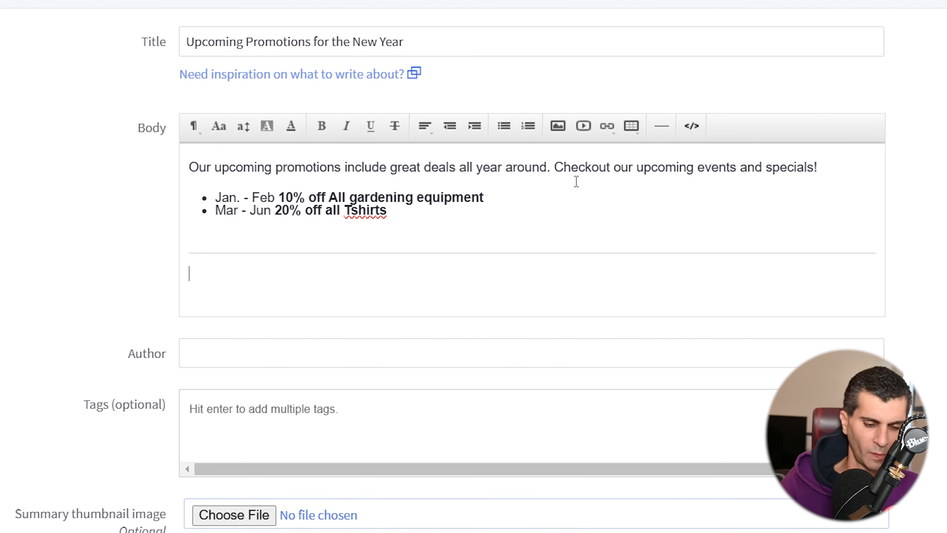
text(We )
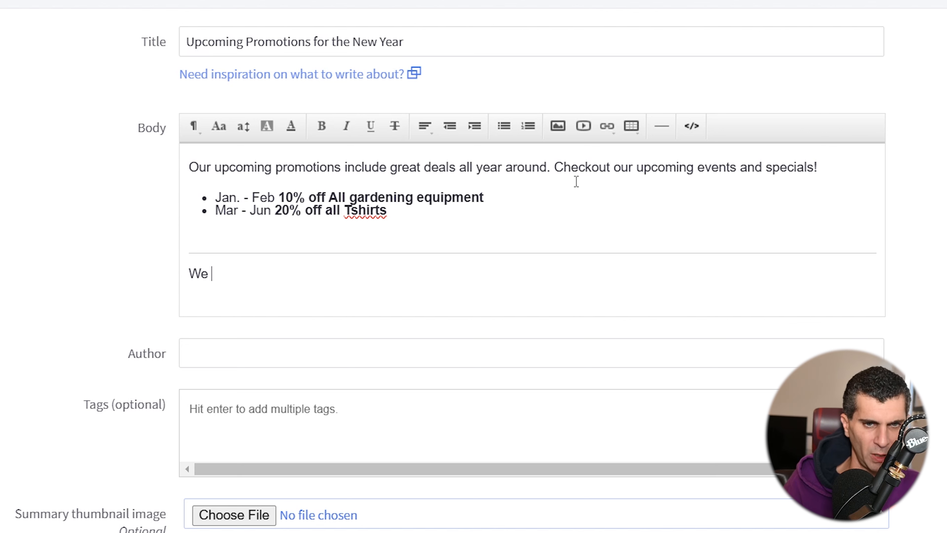
text(have specials f)
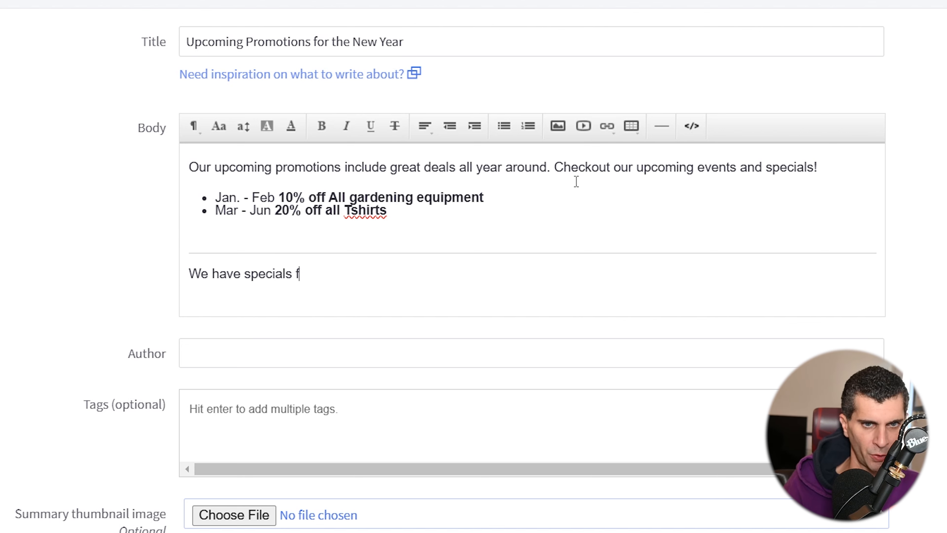
text(or new and ex)
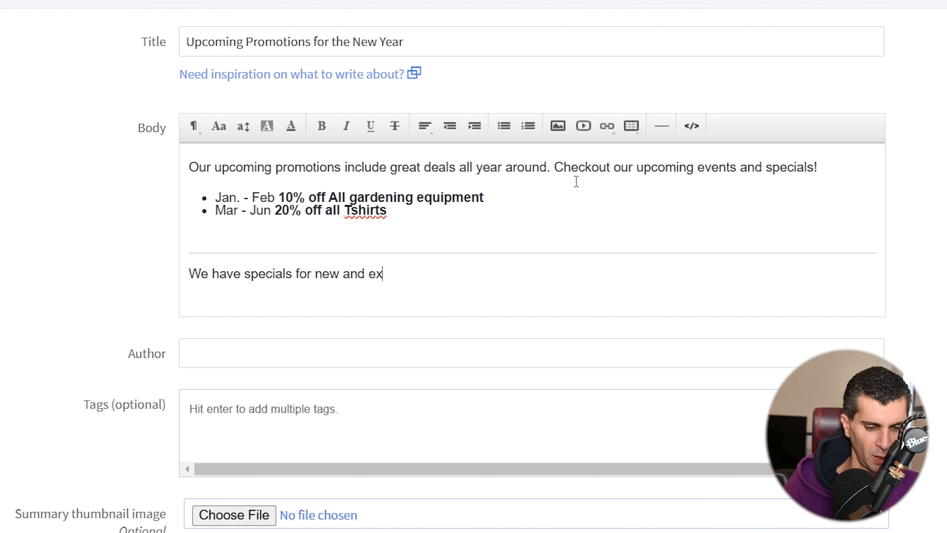
text(isiting cu)
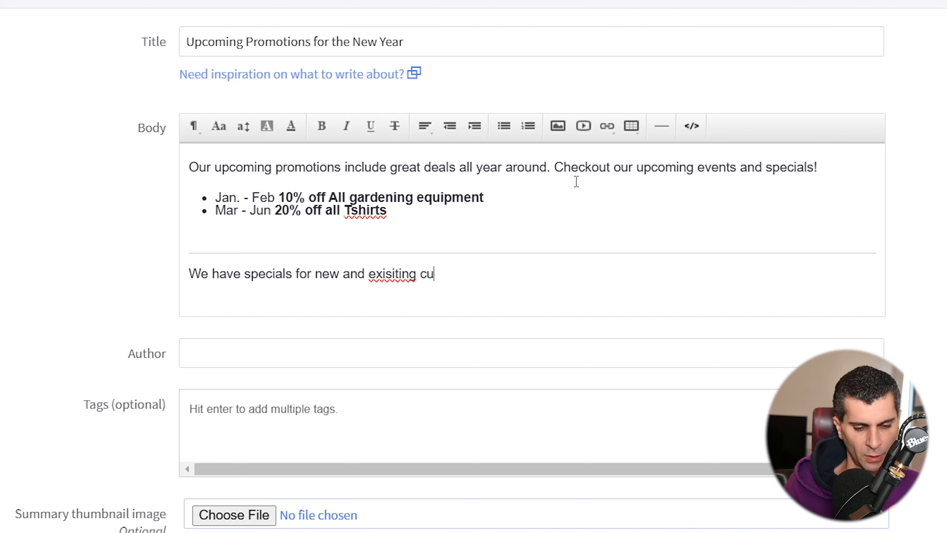
text(stomers)
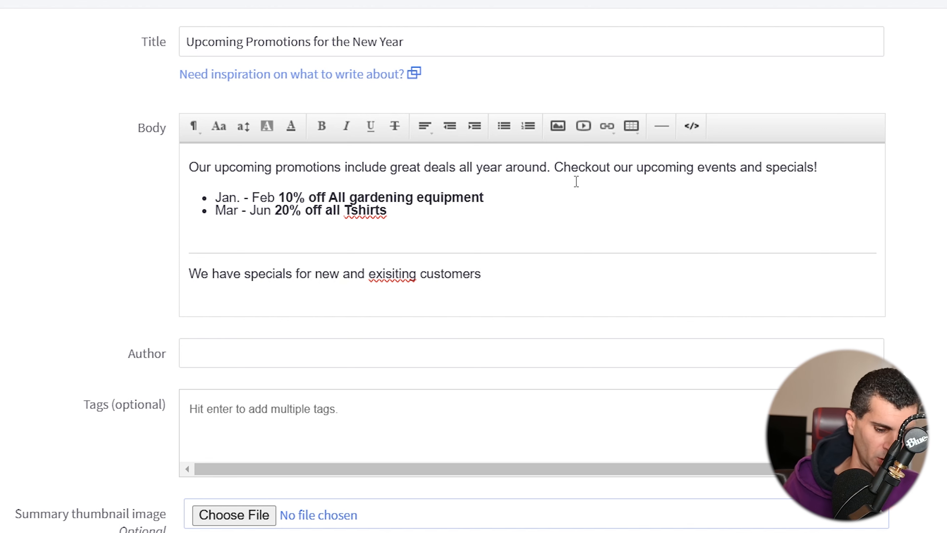
text( going on now!)
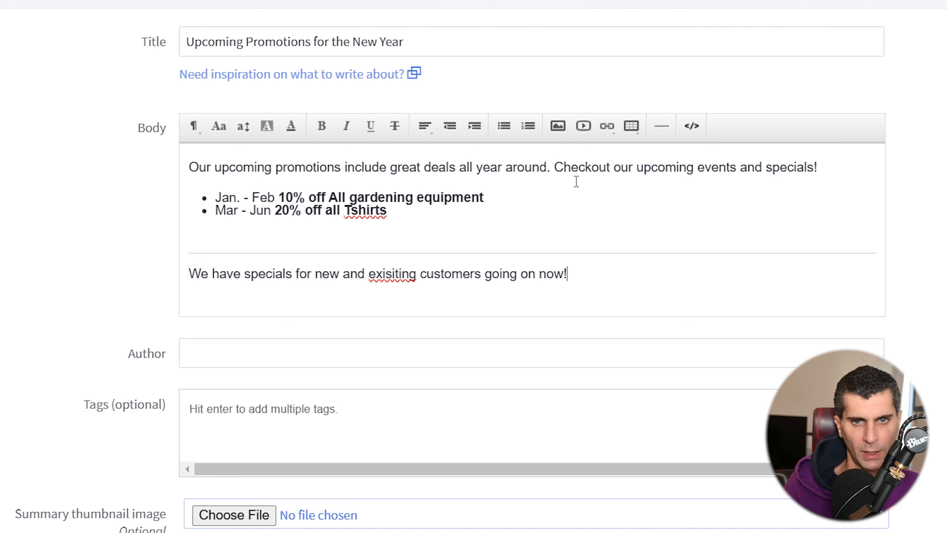
right_click(388, 275)
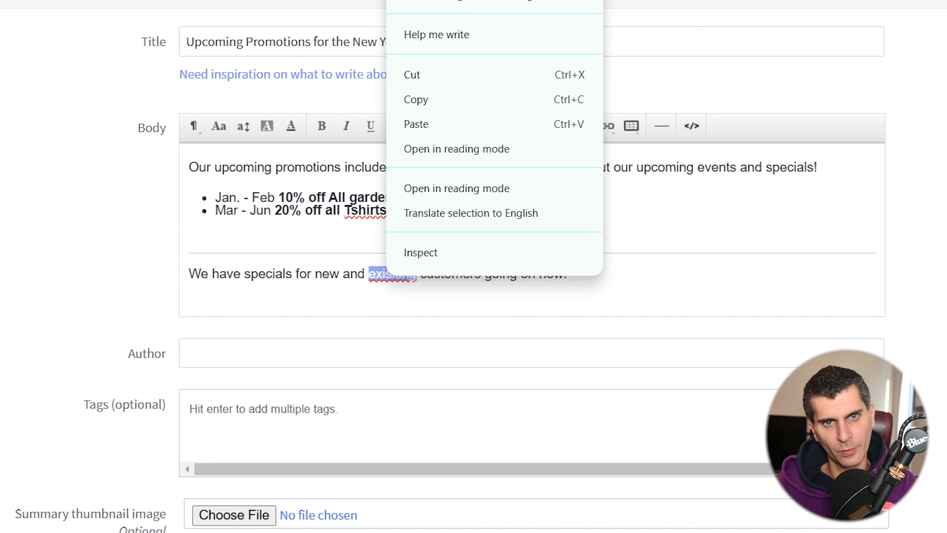
click(424, 1)
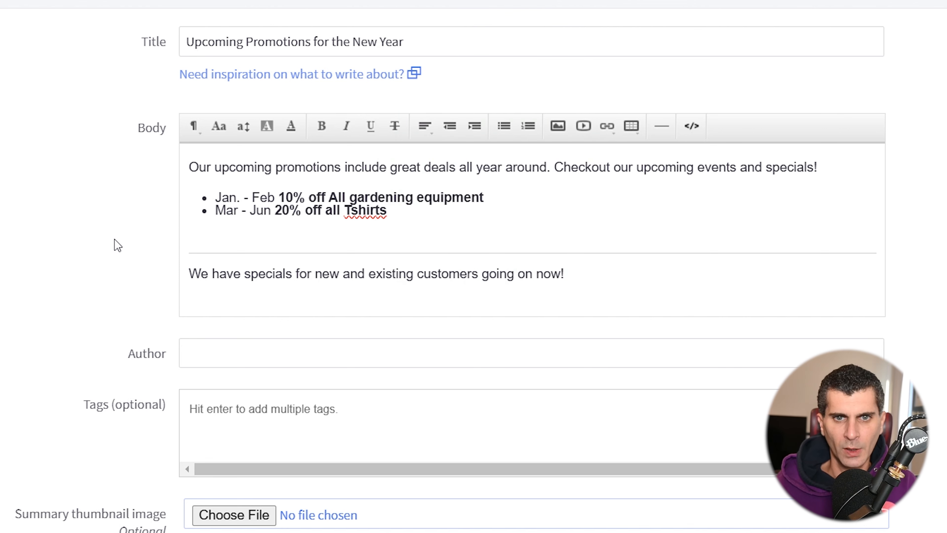
View the HTML source of the post body and return to the visual editor
click(558, 212)
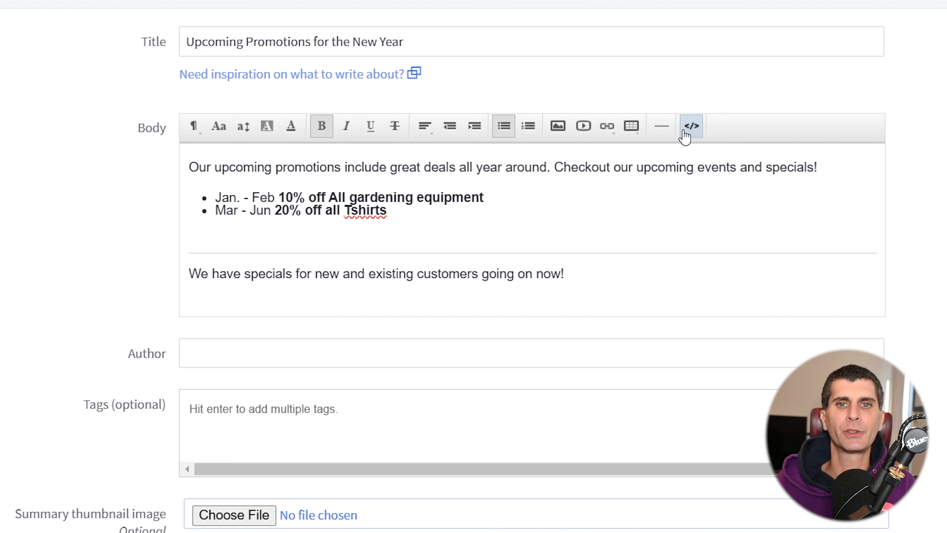
click(692, 127)
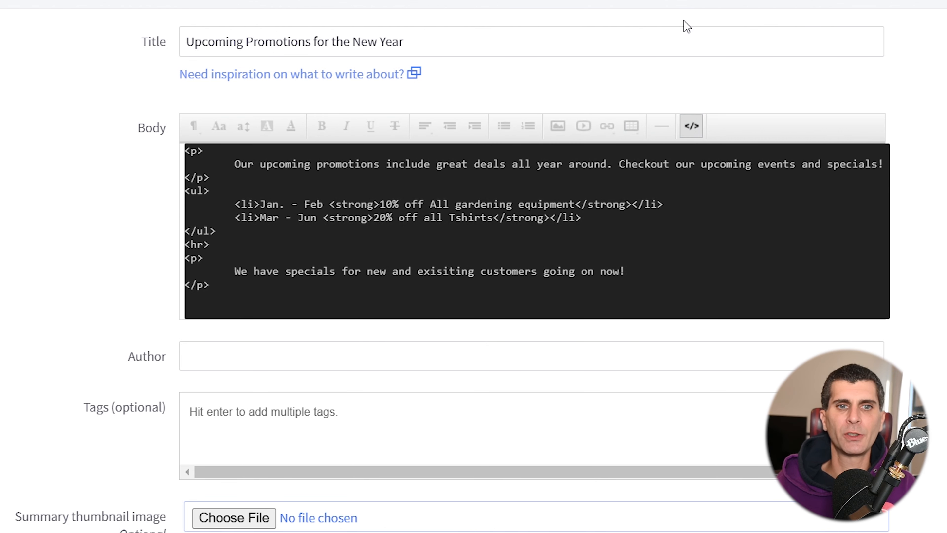
click(698, 127)
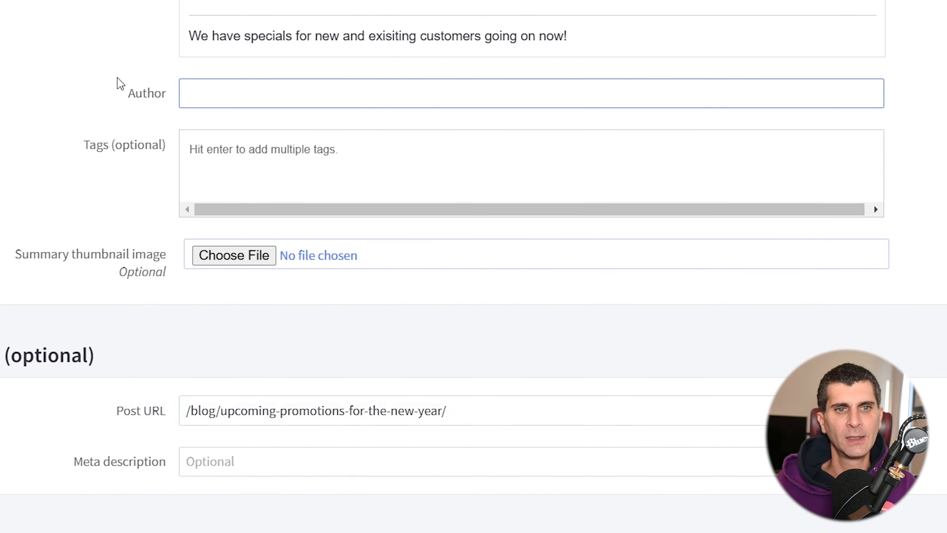
Fill in the author's name and add the tags Promotions, Sales, Great Stuff and New Year
scroll(118, 79, up, 3)
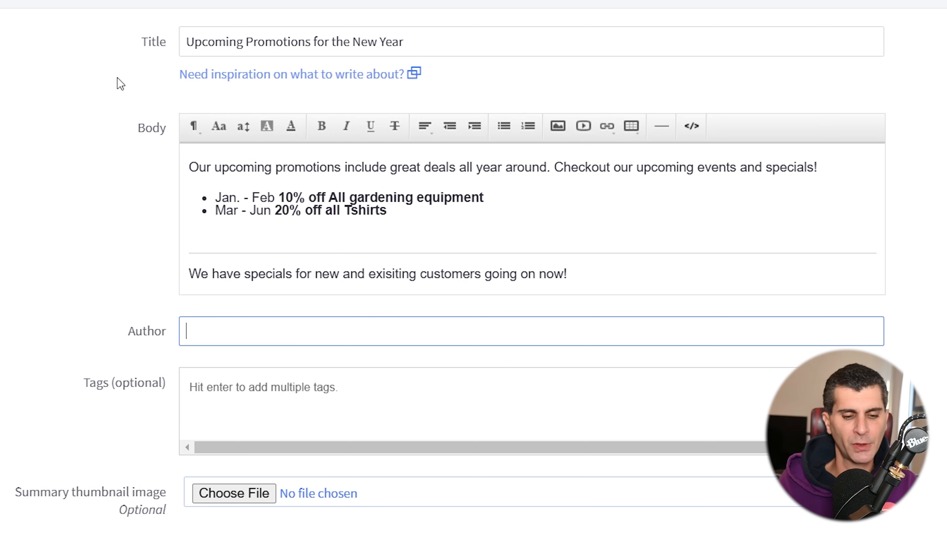
text(Berkowitz, J)
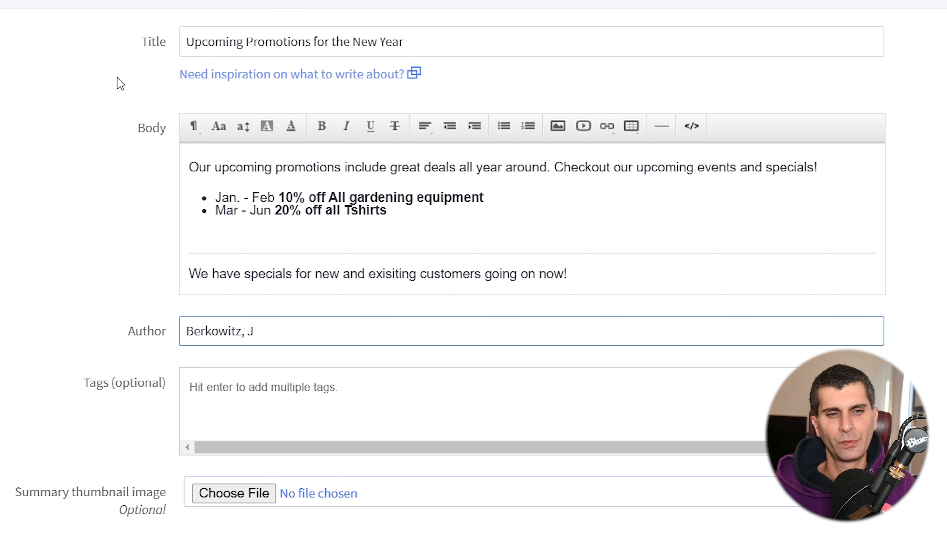
click(313, 395)
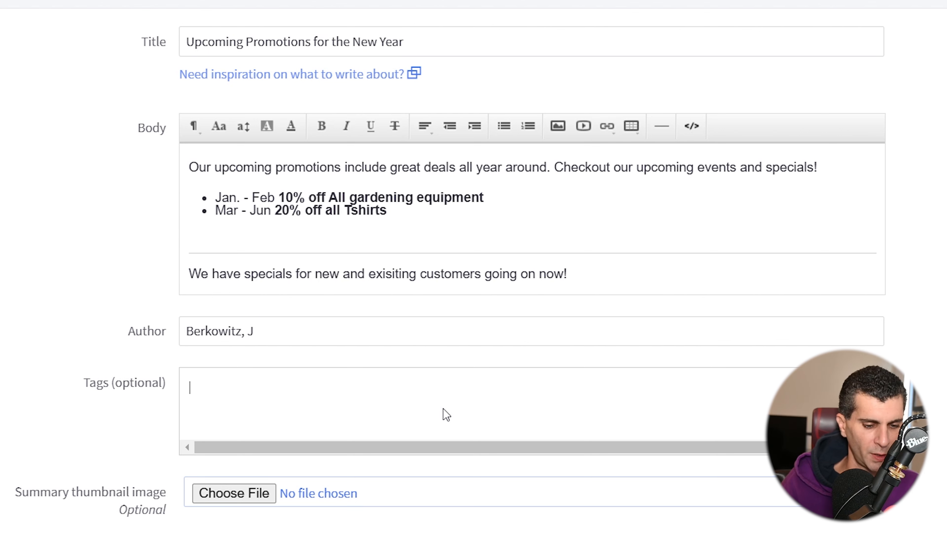
text(Promotions Sales Great Stuff New Year)
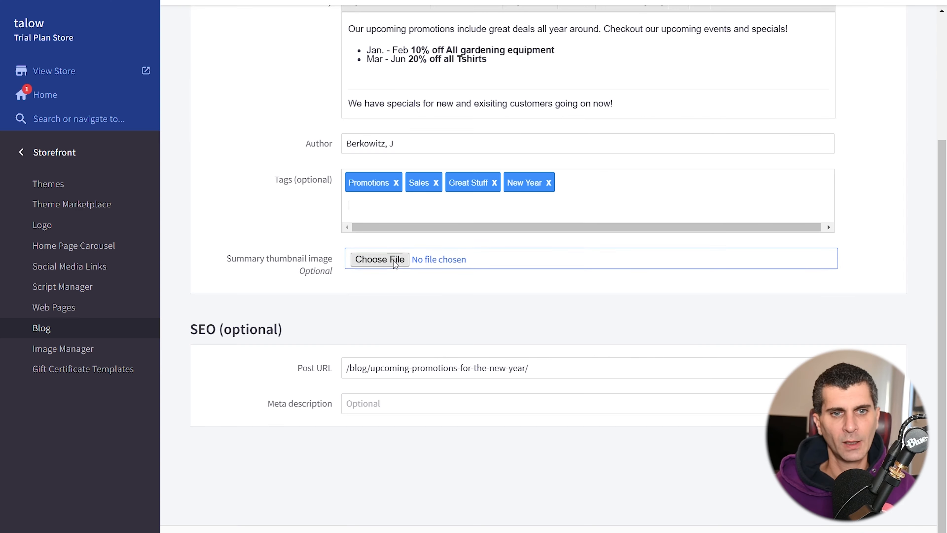
Upload the GREYHEATHER striped polo shirt photo from Downloads as the post's summary thumbnail image
click(379, 259)
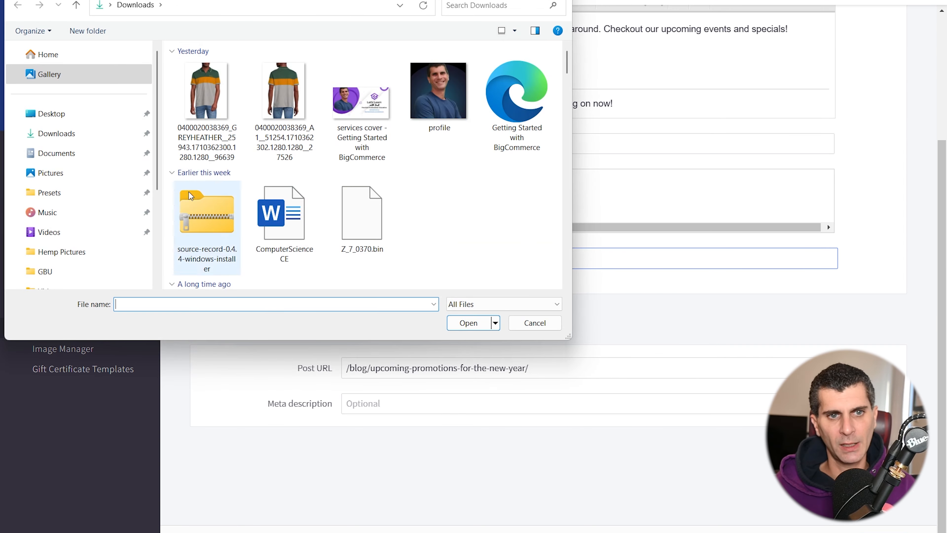
click(225, 88)
double_click(225, 89)
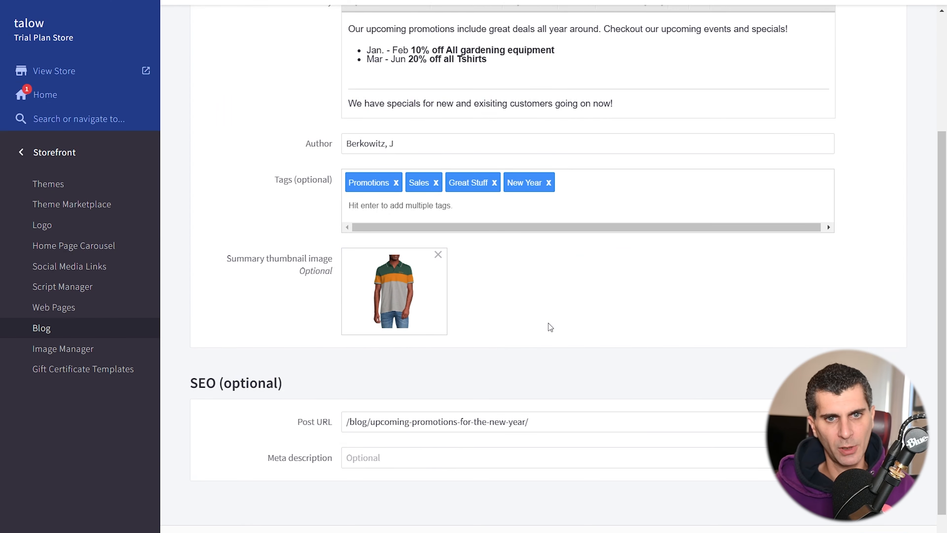
Set the meta description to the suggested "We sell great shirts from around the world at the lowest prices!" and publish the post
scroll(227, 182, down, 1)
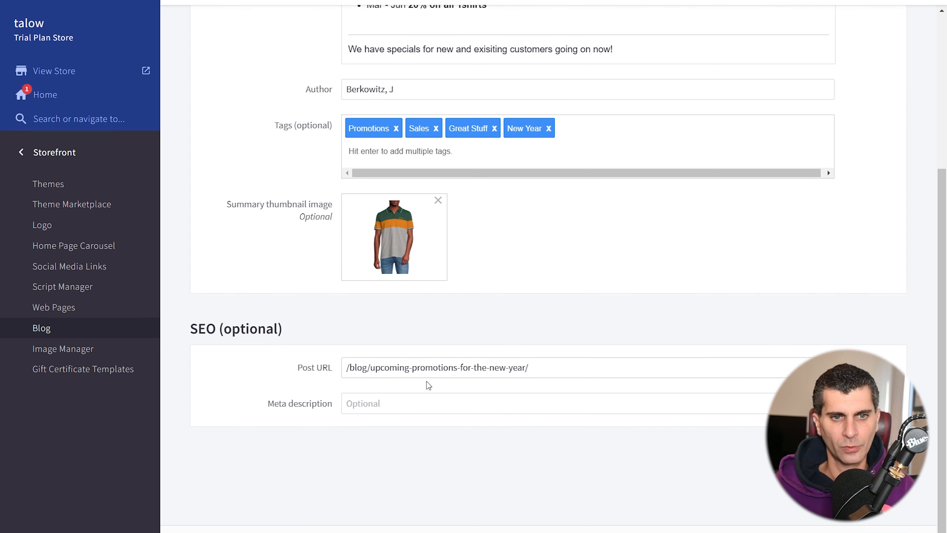
click(428, 369)
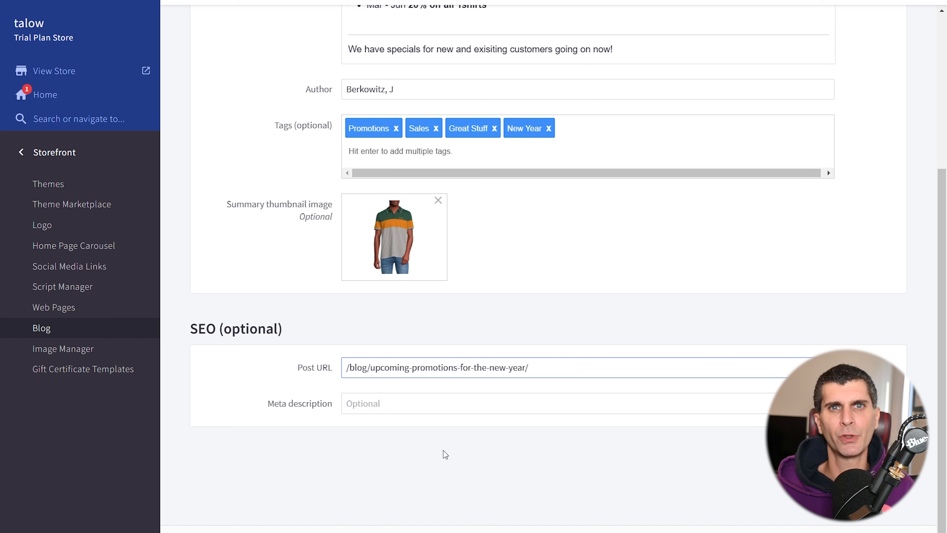
click(422, 404)
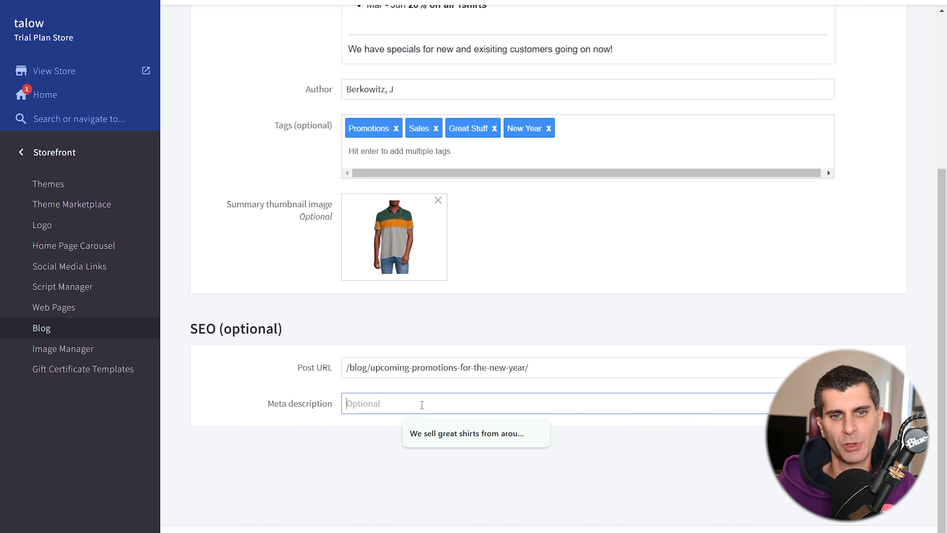
click(457, 439)
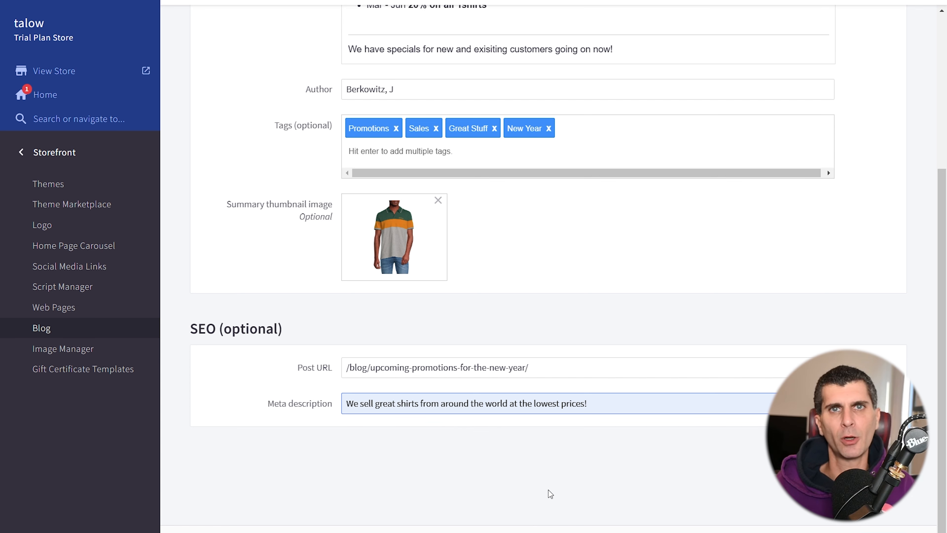
click(895, 530)
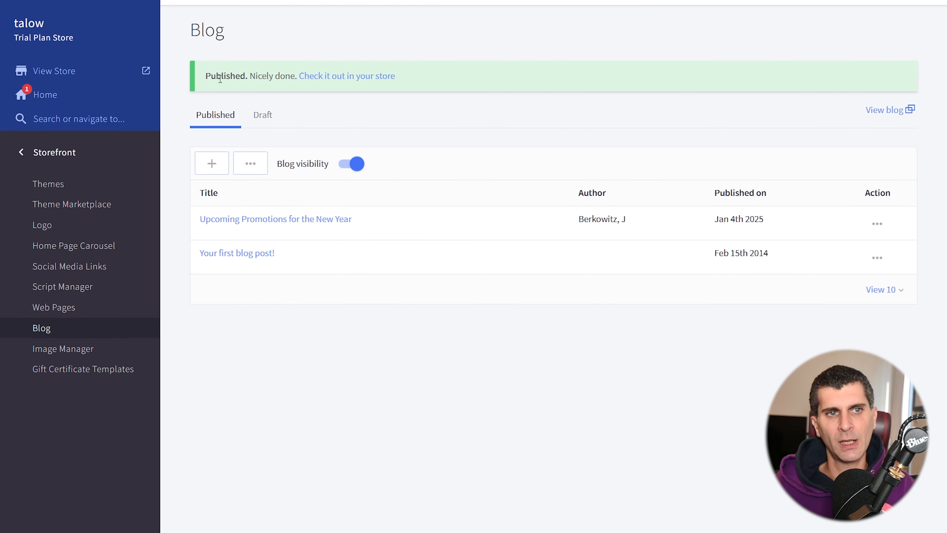
Open the live storefront and go to its blog page to find the newly published post
click(140, 69)
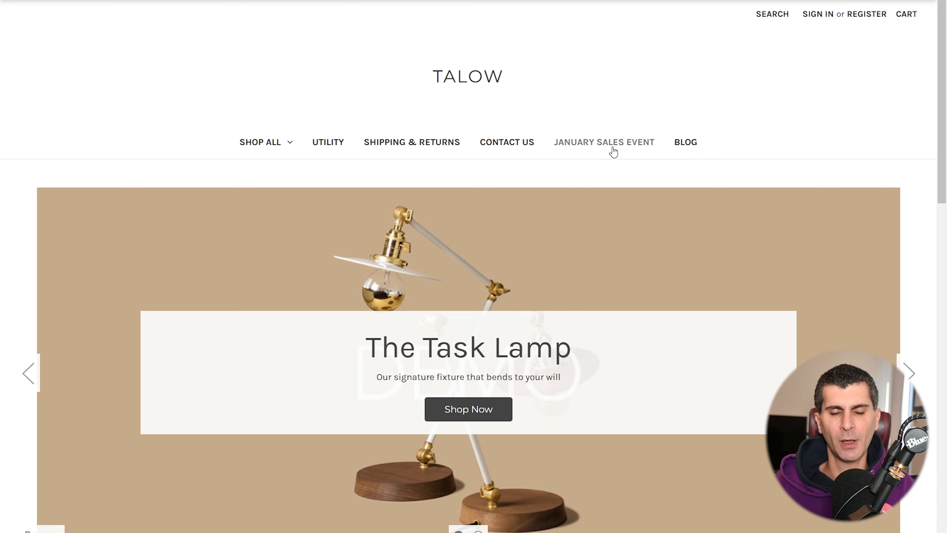
click(685, 144)
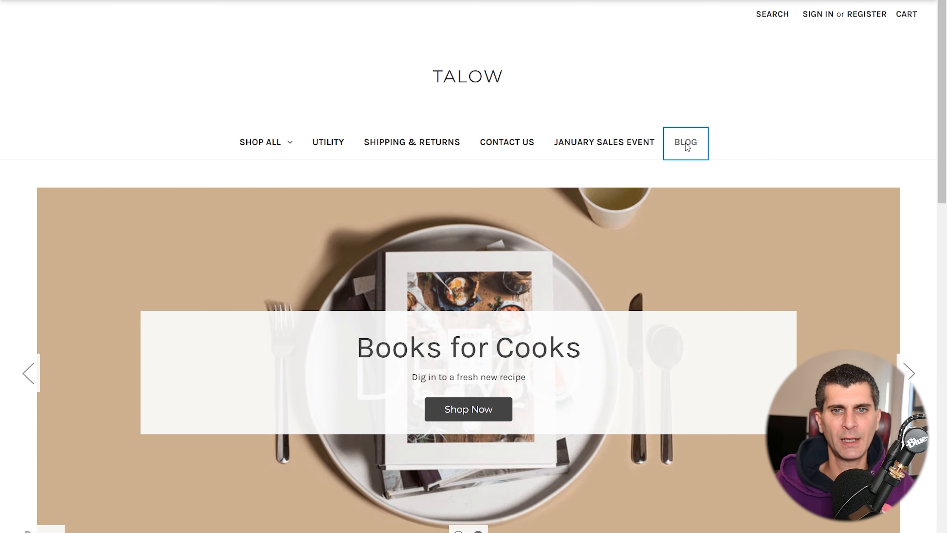
scroll(690, 94, down, 2)
scroll(691, 95, down, 3)
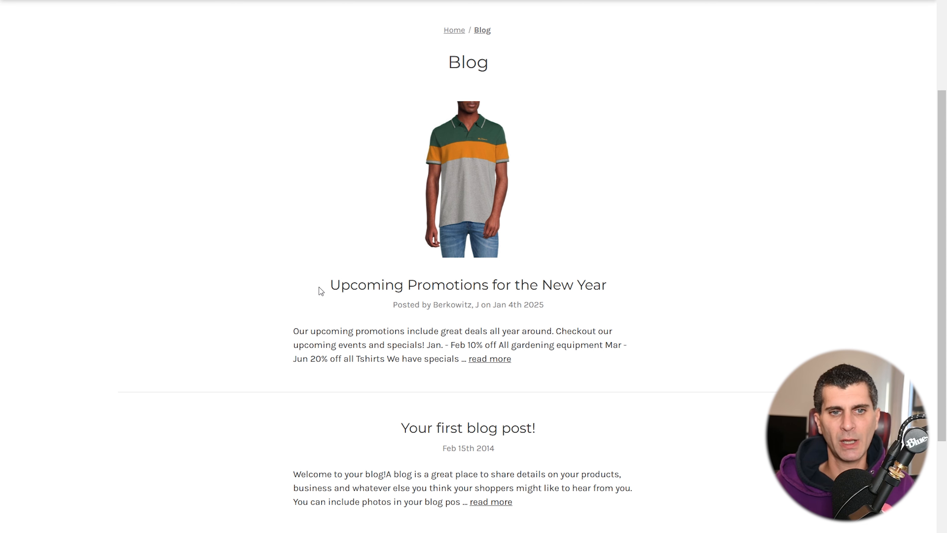
Examine the title, author and date line, and excerpt of the New Year promotions post in the blog listing
drag(320, 290, 629, 273)
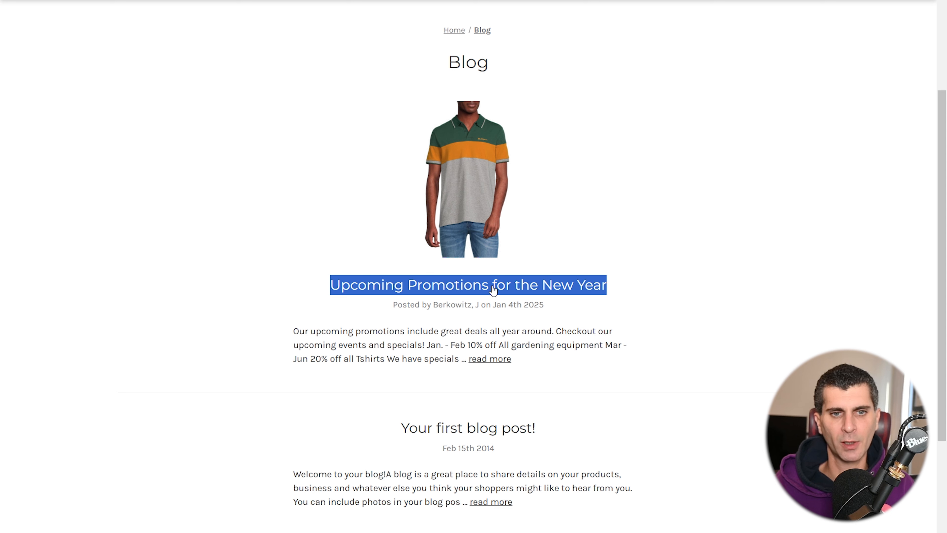
drag(390, 308, 553, 309)
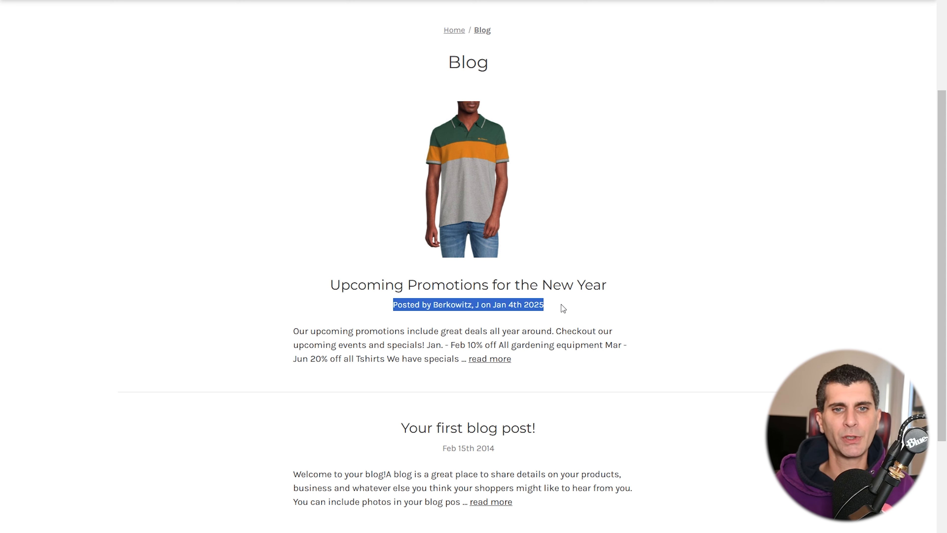
click(563, 308)
drag(286, 331, 465, 347)
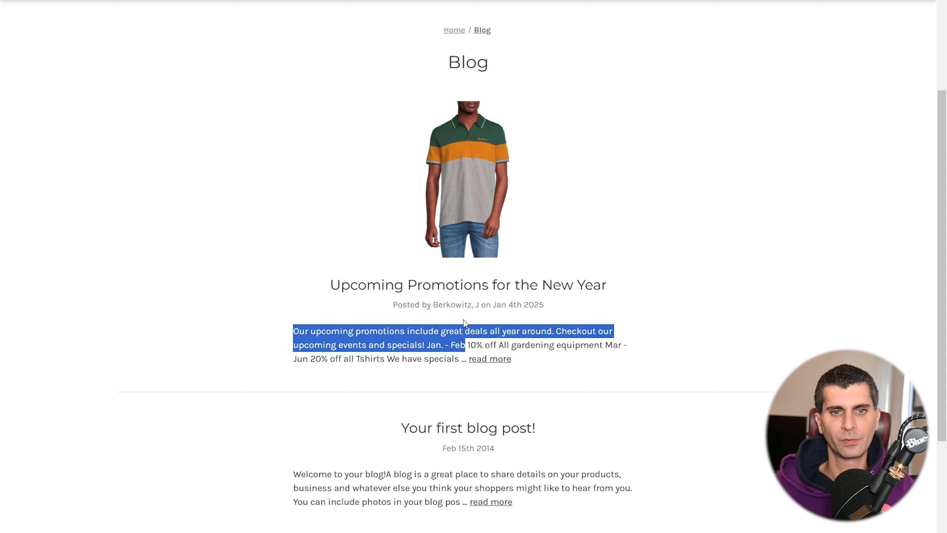
click(661, 235)
Open the full New Year promotions post and check its body text, bold offers, tags and sharing options
click(499, 359)
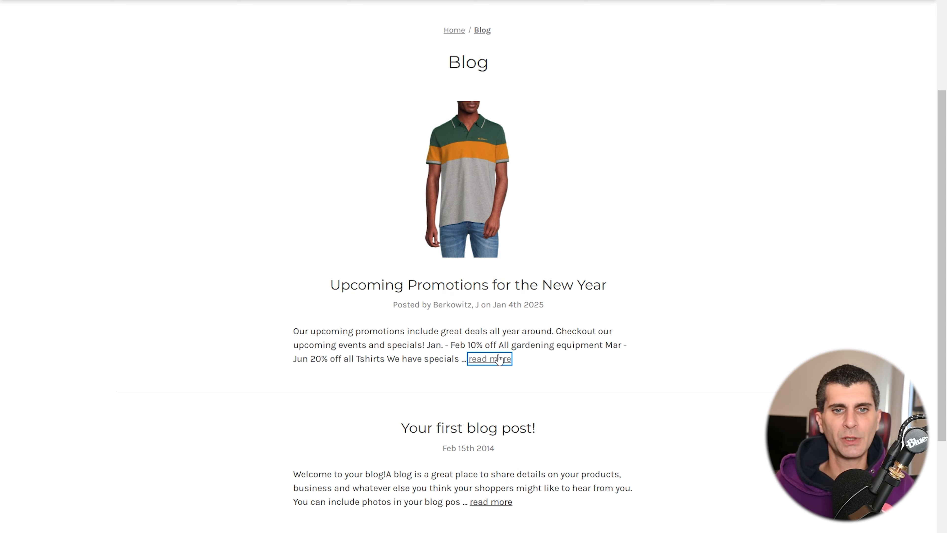
scroll(464, 254, down, 5)
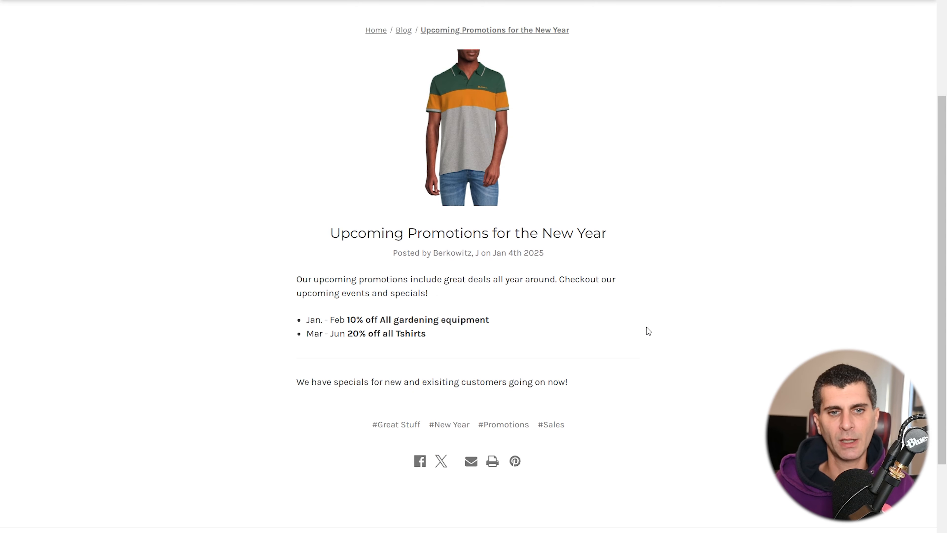
scroll(512, 133, down, 3)
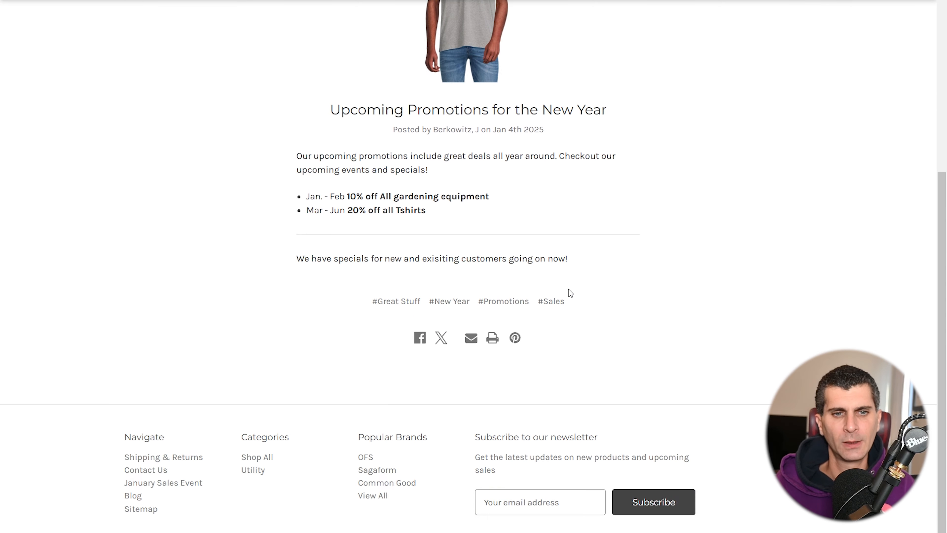
drag(348, 194, 496, 213)
click(495, 214)
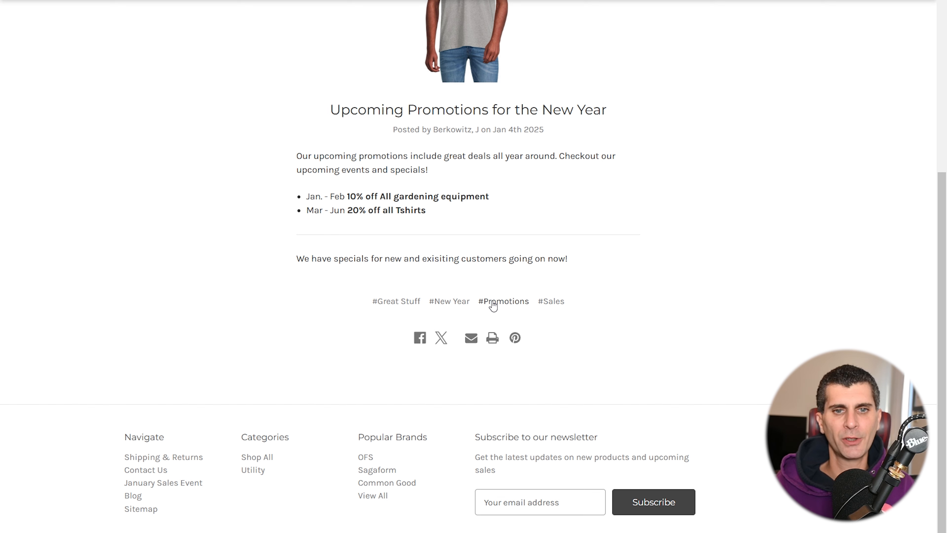
Check which blog posts are listed under the Great Stuff tag and return to the full New Year promotions post
click(378, 303)
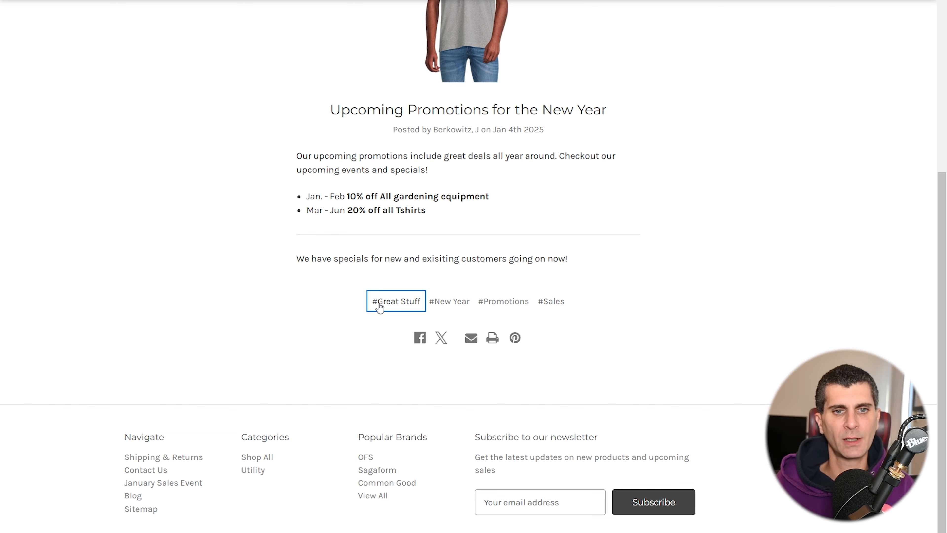
scroll(298, 228, down, 5)
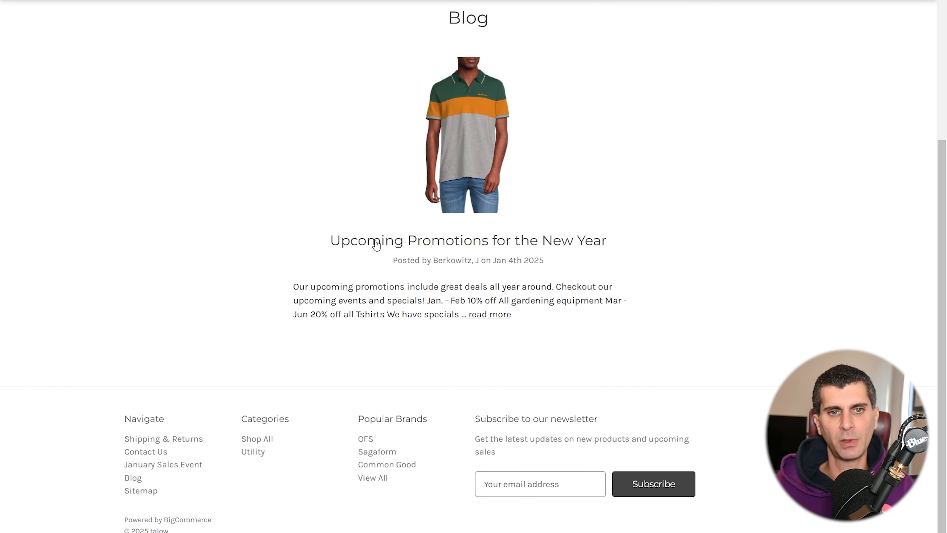
key(alt+Left)
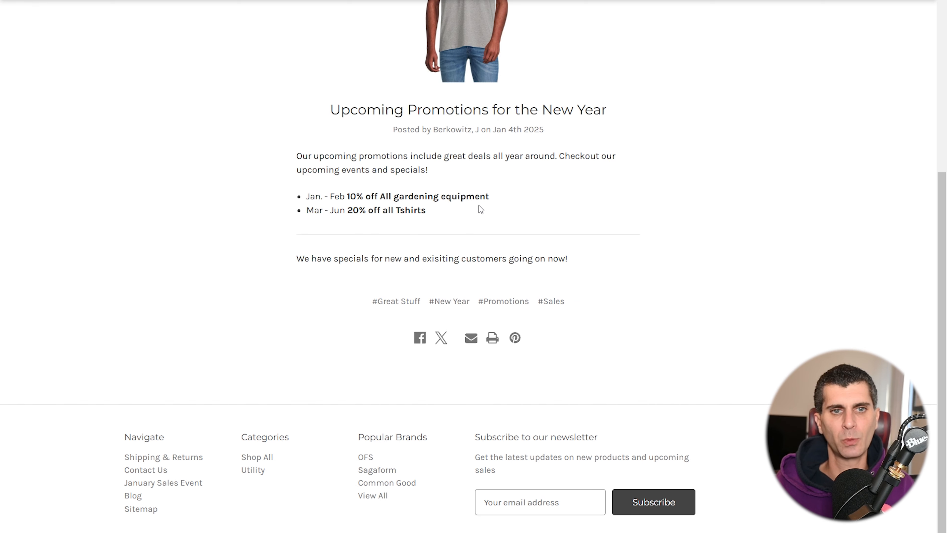
Open the blog listing for the Promotions tag from the post and examine its breadcrumb trail
scroll(449, 306, up, 4)
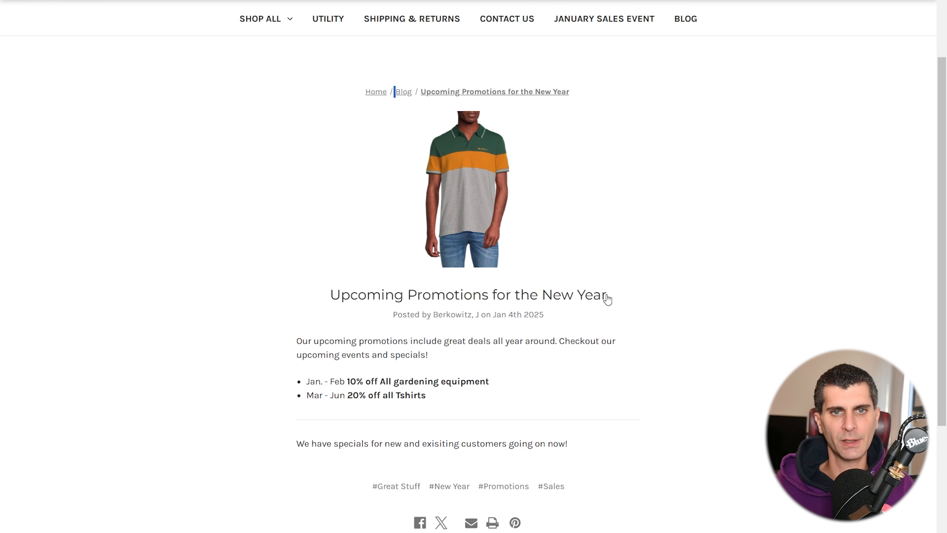
click(502, 486)
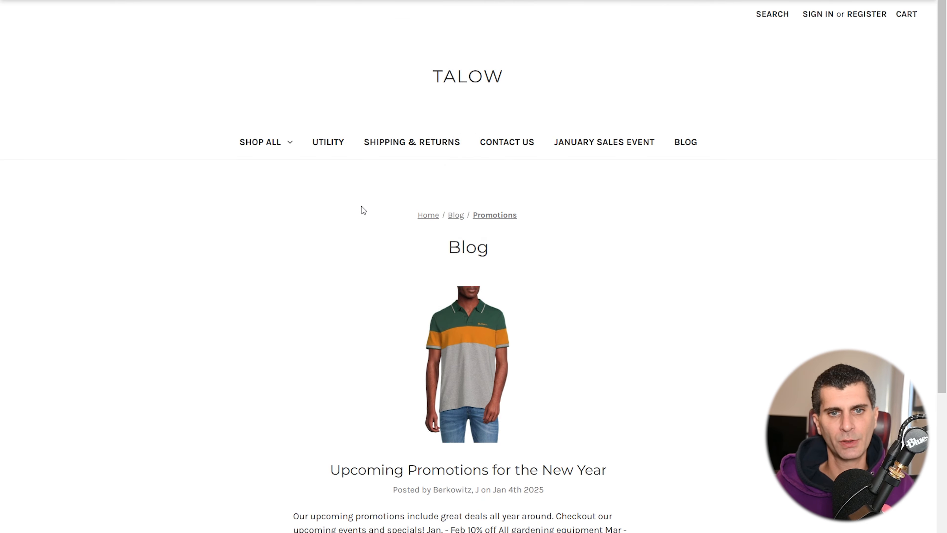
drag(412, 214, 559, 215)
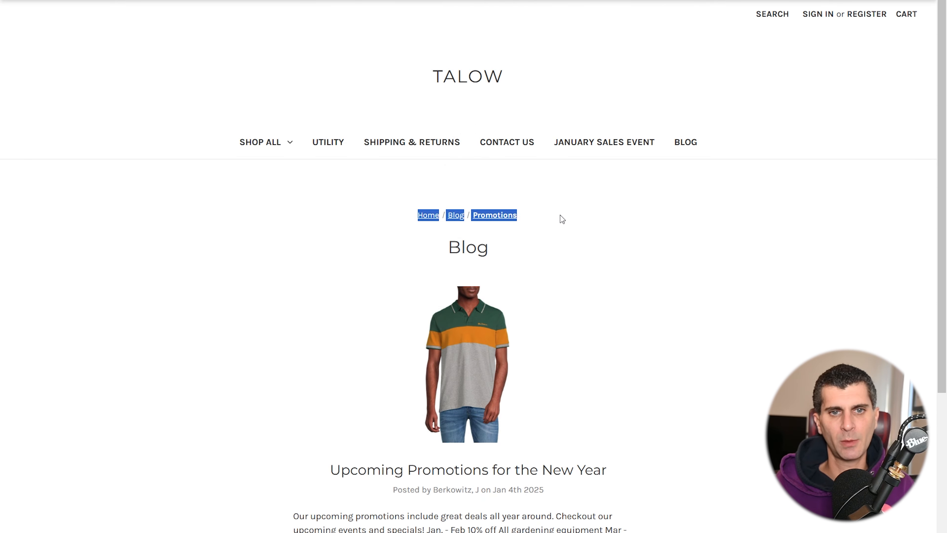
click(578, 212)
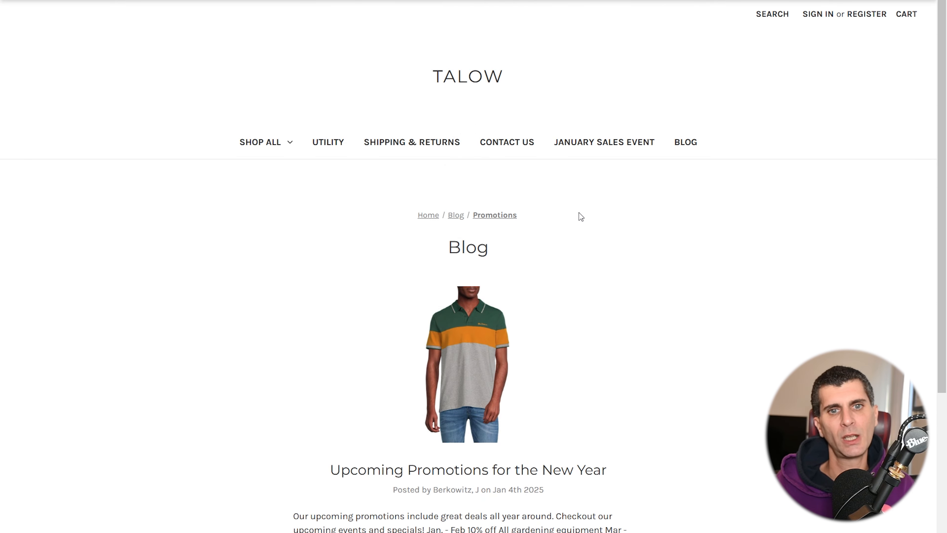